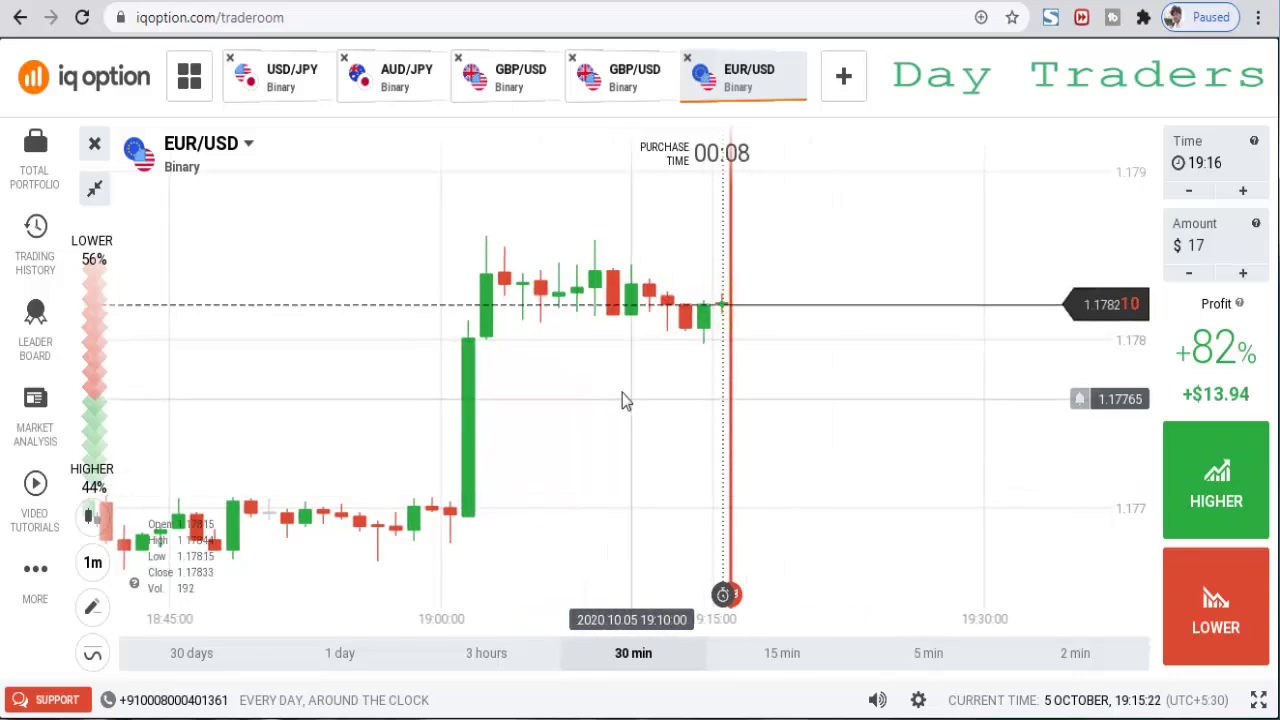
# Step: Buy a $17 Higher binary option on EUR/USD expiring at 19:16
pyautogui.moveTo(623, 400); pyautogui.dragTo(711, 400)
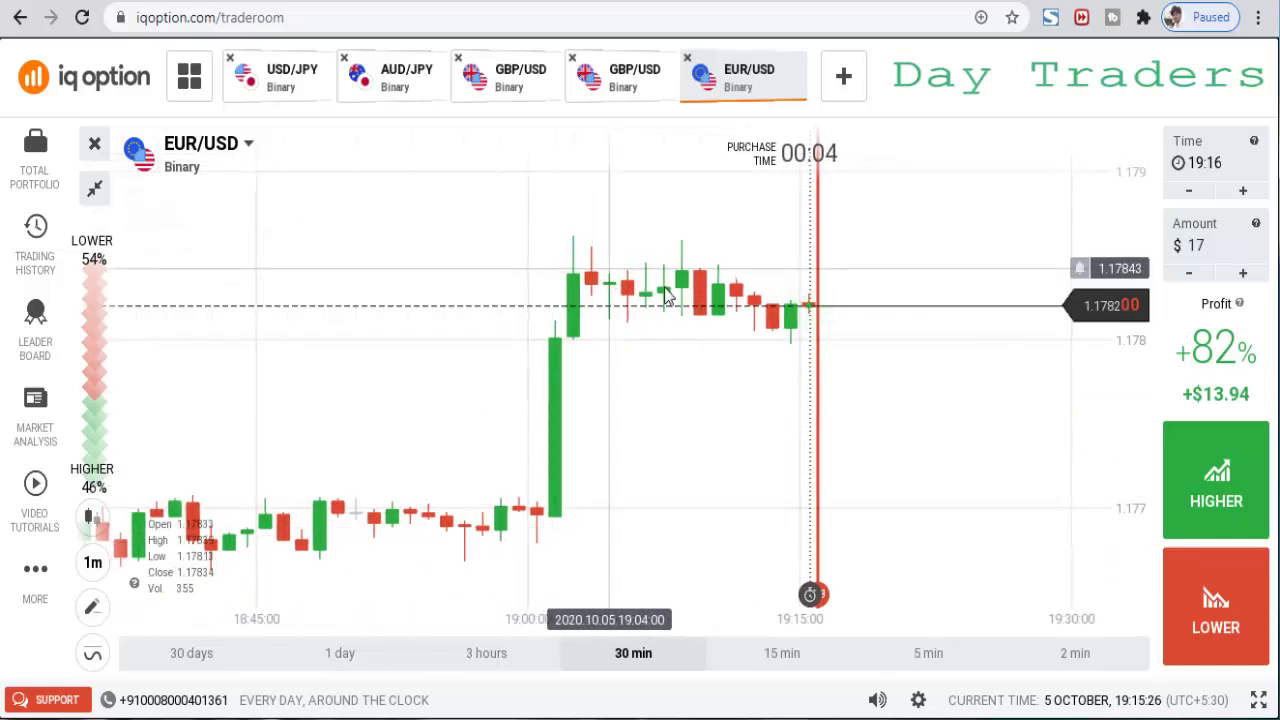
pyautogui.click(1190, 467)
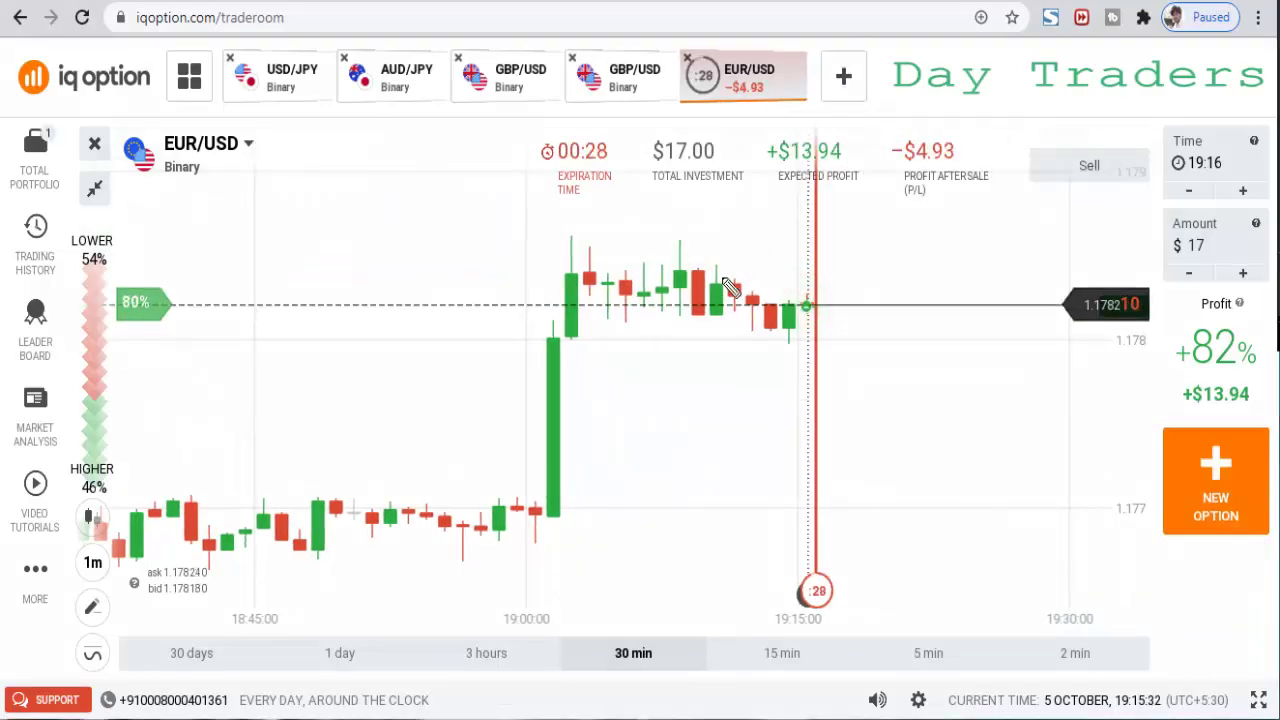
# Step: Sketch the recent pullback, the entry point and the broader upward move on the EUR/USD chart, and clear the drawings
pyautogui.moveTo(703, 274); pyautogui.dragTo(745, 295)
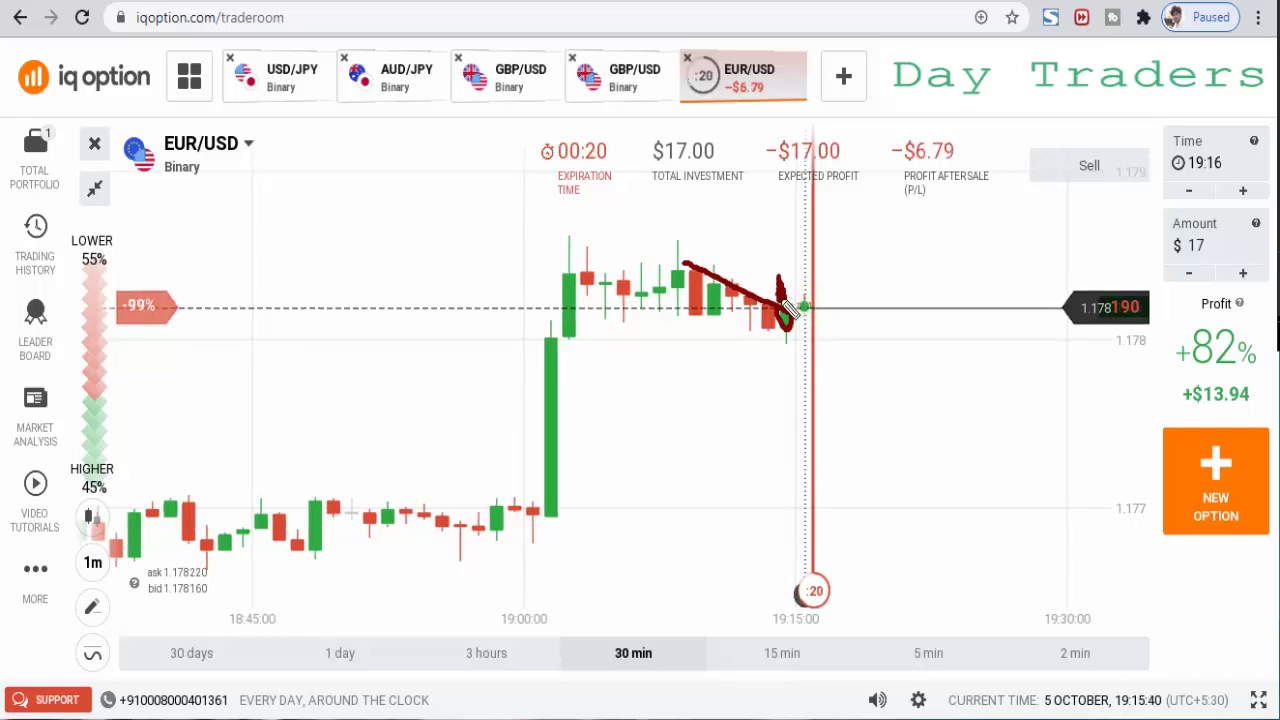
pyautogui.moveTo(803, 337)
pyautogui.mouseDown()
pyautogui.moveTo(806, 356)
pyautogui.moveTo(822, 320)
pyautogui.mouseUp()
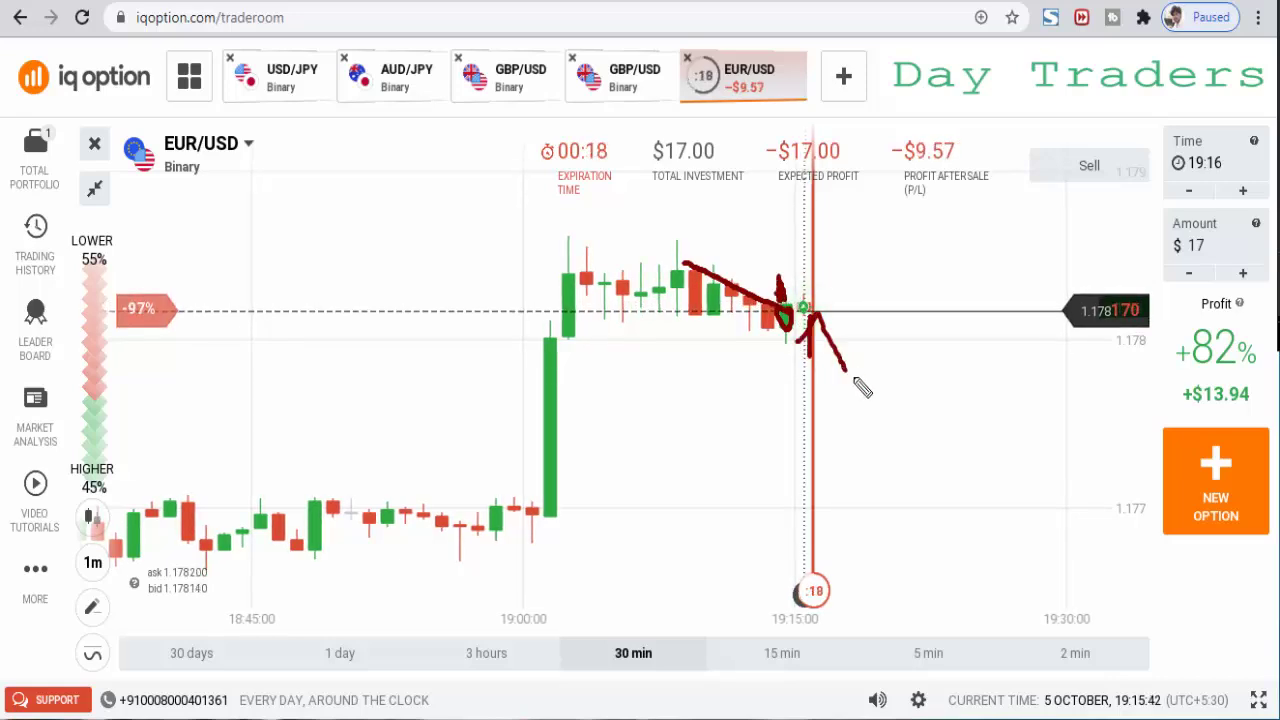
pyautogui.moveTo(232, 547); pyautogui.dragTo(672, 380)
pyautogui.moveTo(540, 390); pyautogui.dragTo(660, 347)
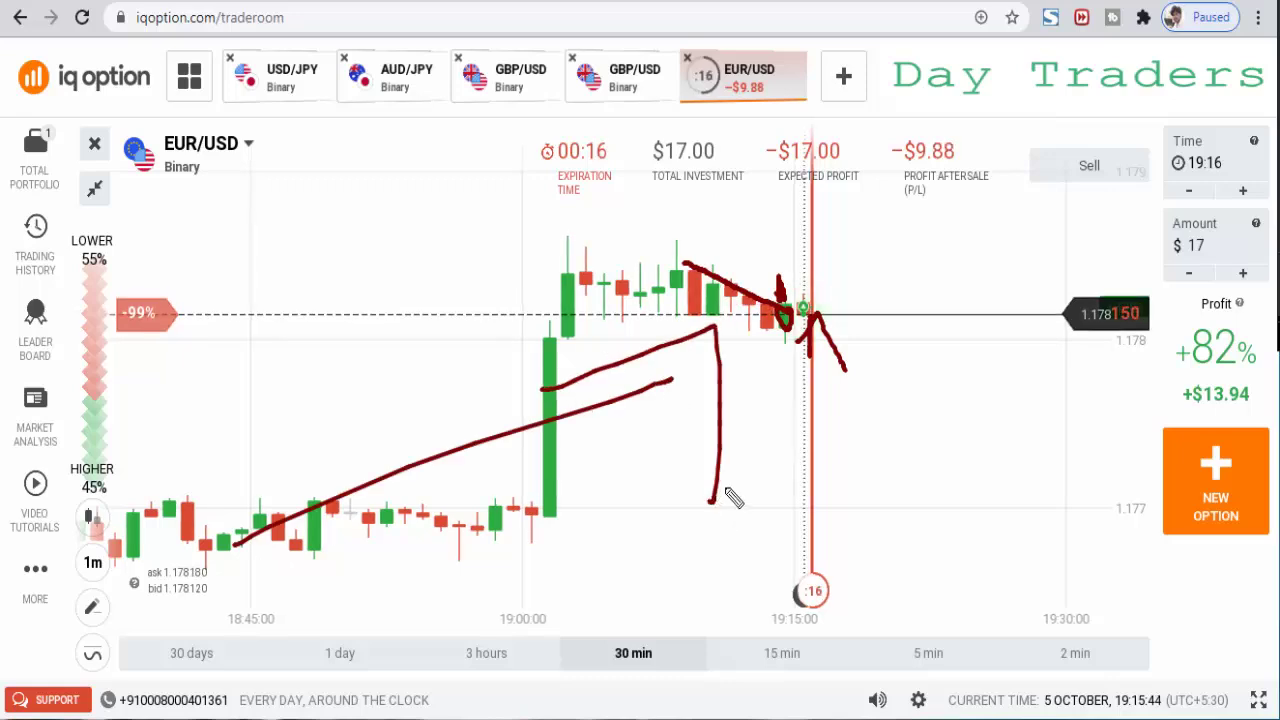
pyautogui.press('Escape')
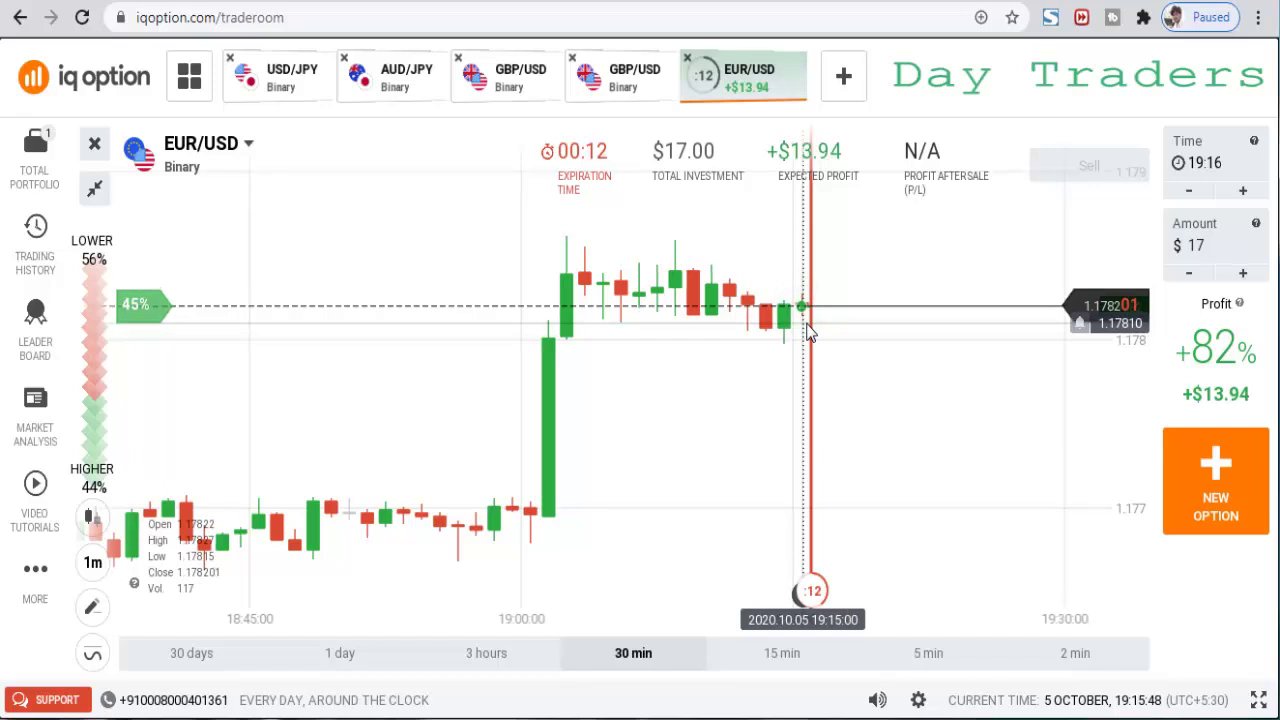
# Step: Mark a support line beneath the 19:14 candle's wick on the EUR/USD chart, add an arrow and box the candle's body
pyautogui.scroll(3, 814, 455)
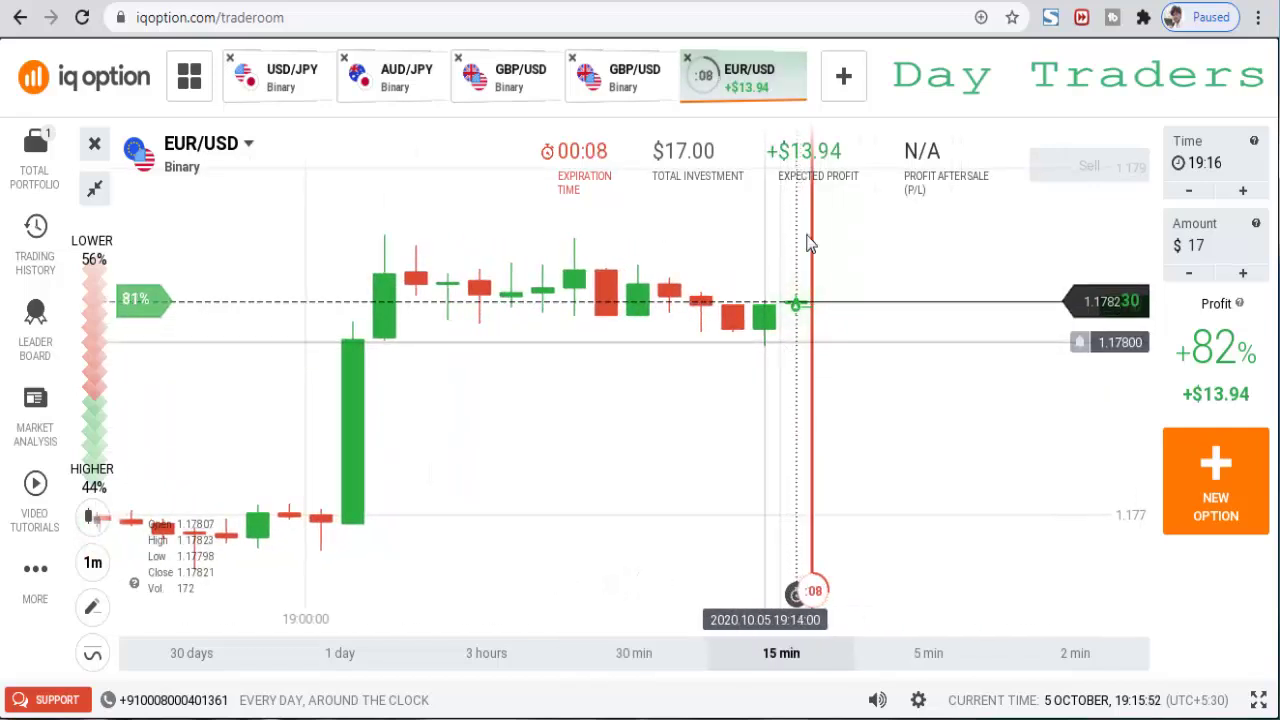
pyautogui.moveTo(676, 347); pyautogui.dragTo(880, 334)
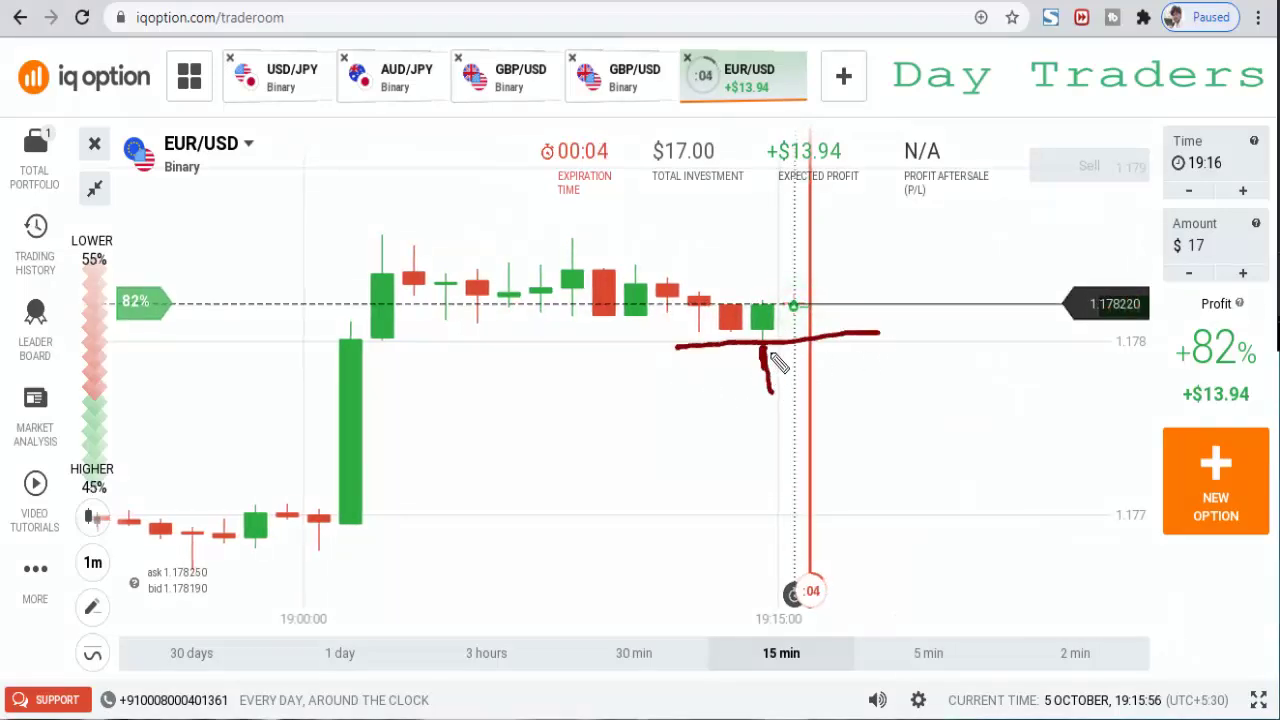
pyautogui.moveTo(766, 349); pyautogui.dragTo(785, 382)
pyautogui.click(752, 304)
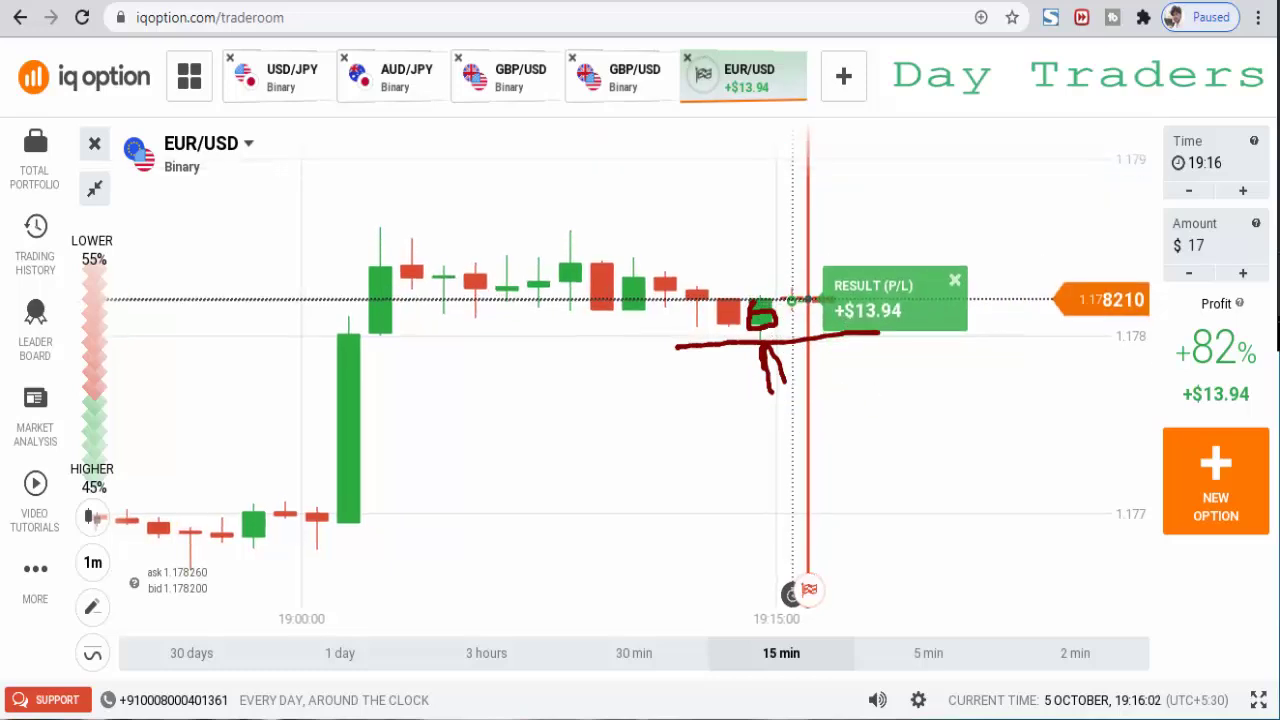
# Step: Examine the expired EUR/USD trade's result and the candles around its entry at close range
pyautogui.scroll(5, 893, 433)
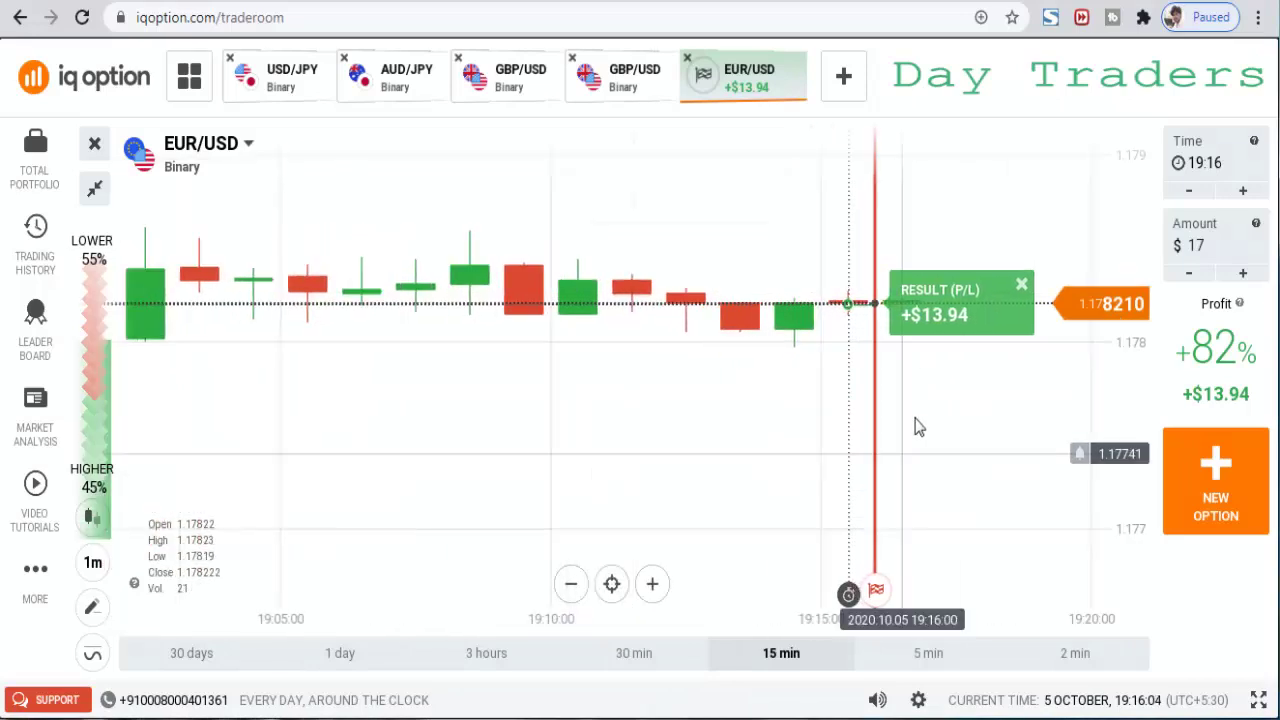
pyautogui.moveTo(893, 433); pyautogui.dragTo(791, 486)
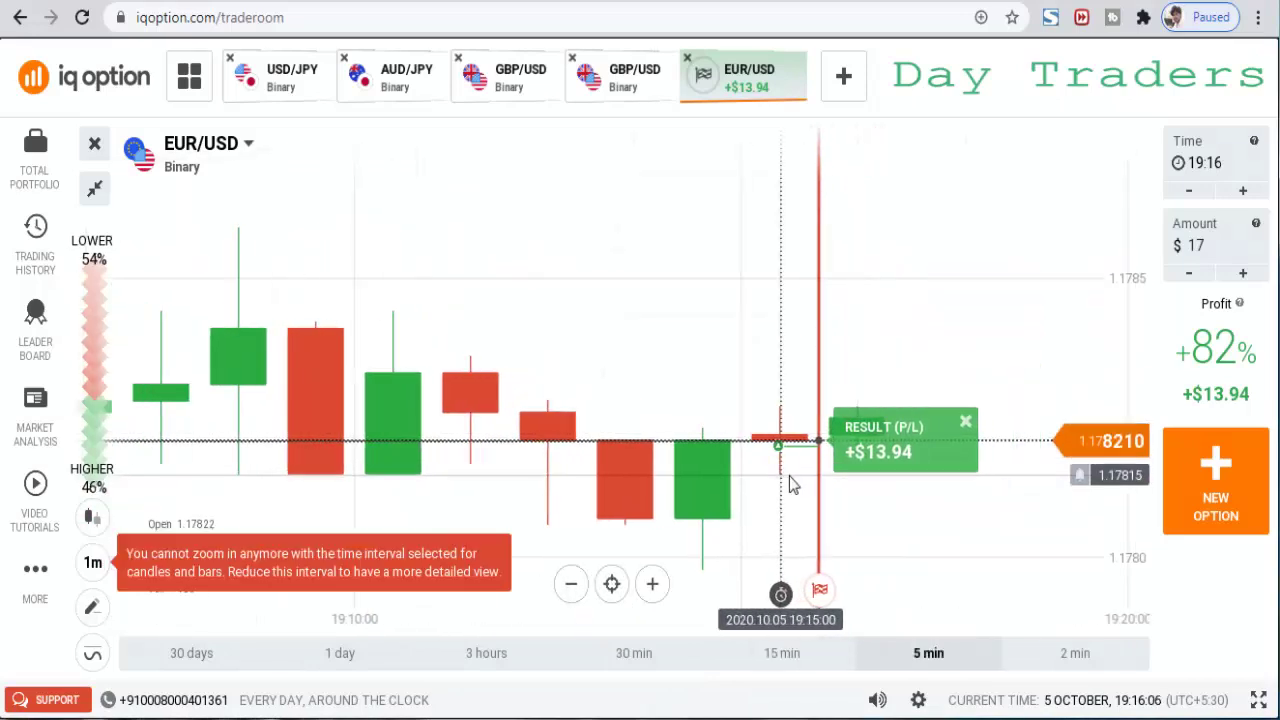
pyautogui.scroll(-2, 930, 490)
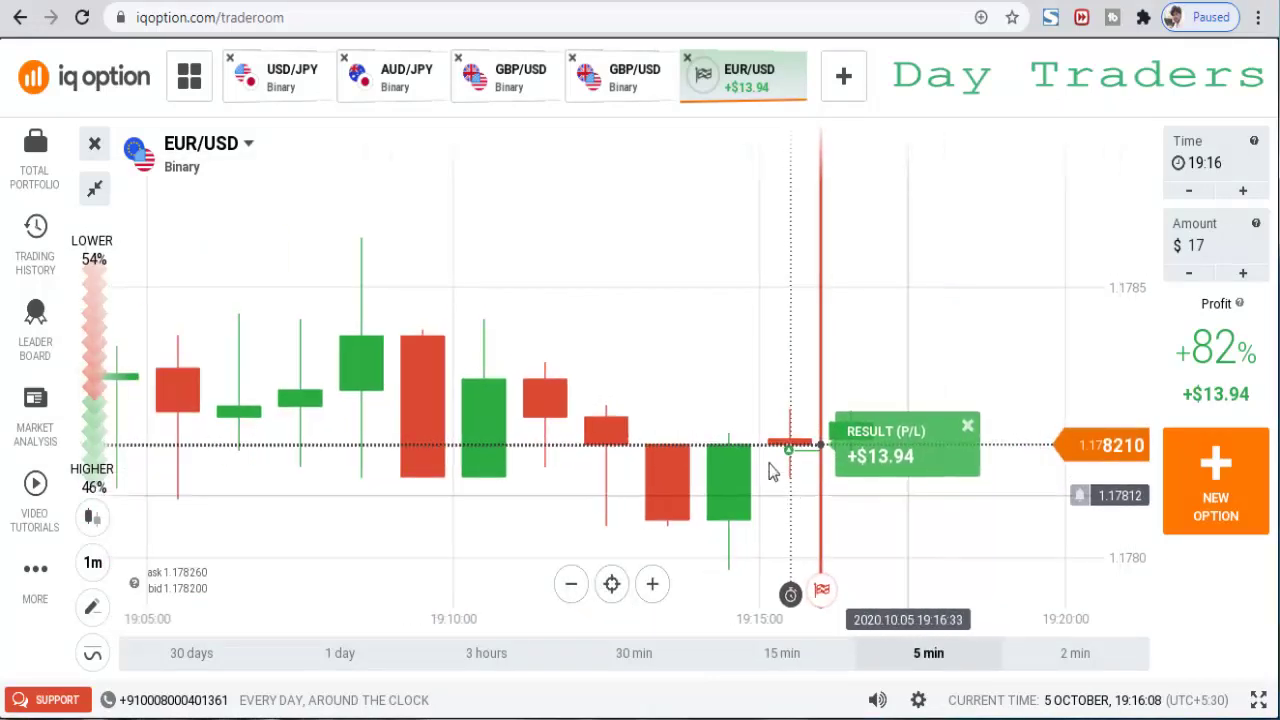
pyautogui.scroll(-4, 988, 522)
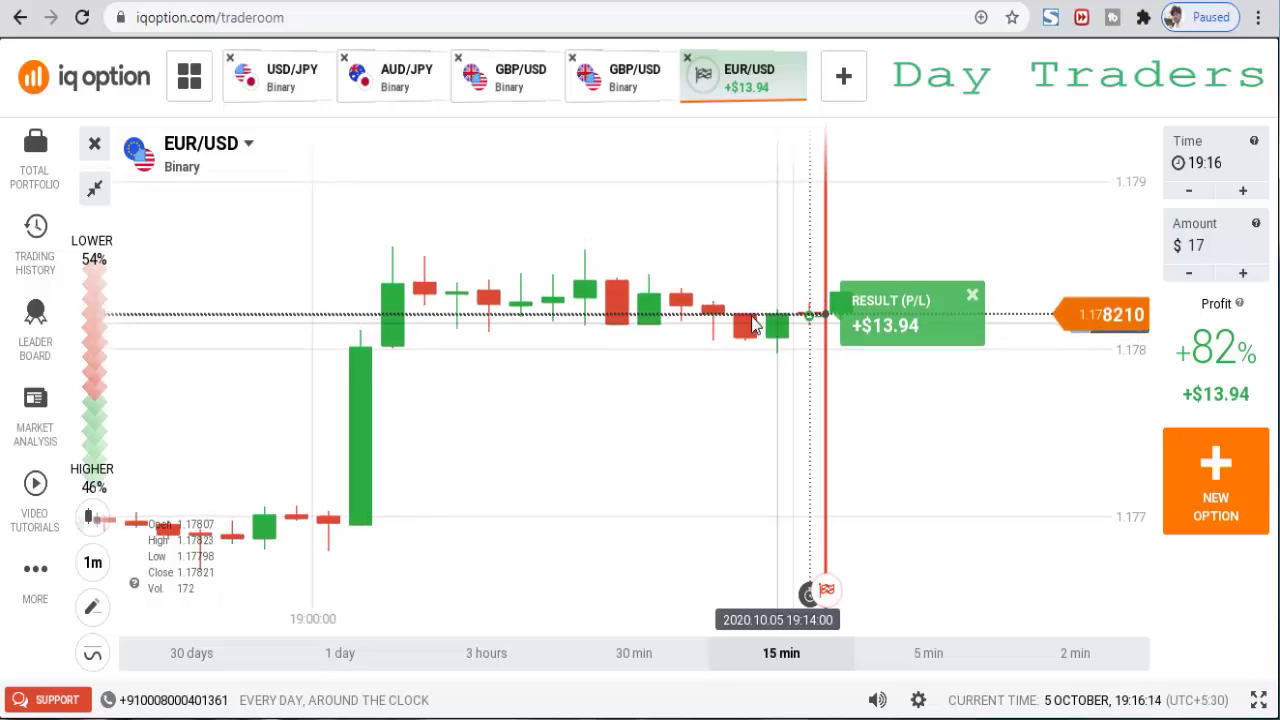
# Step: Review the two GBP/USD charts and buy a $17 Lower option expiring at 19:18 on the second one
pyautogui.click(645, 86)
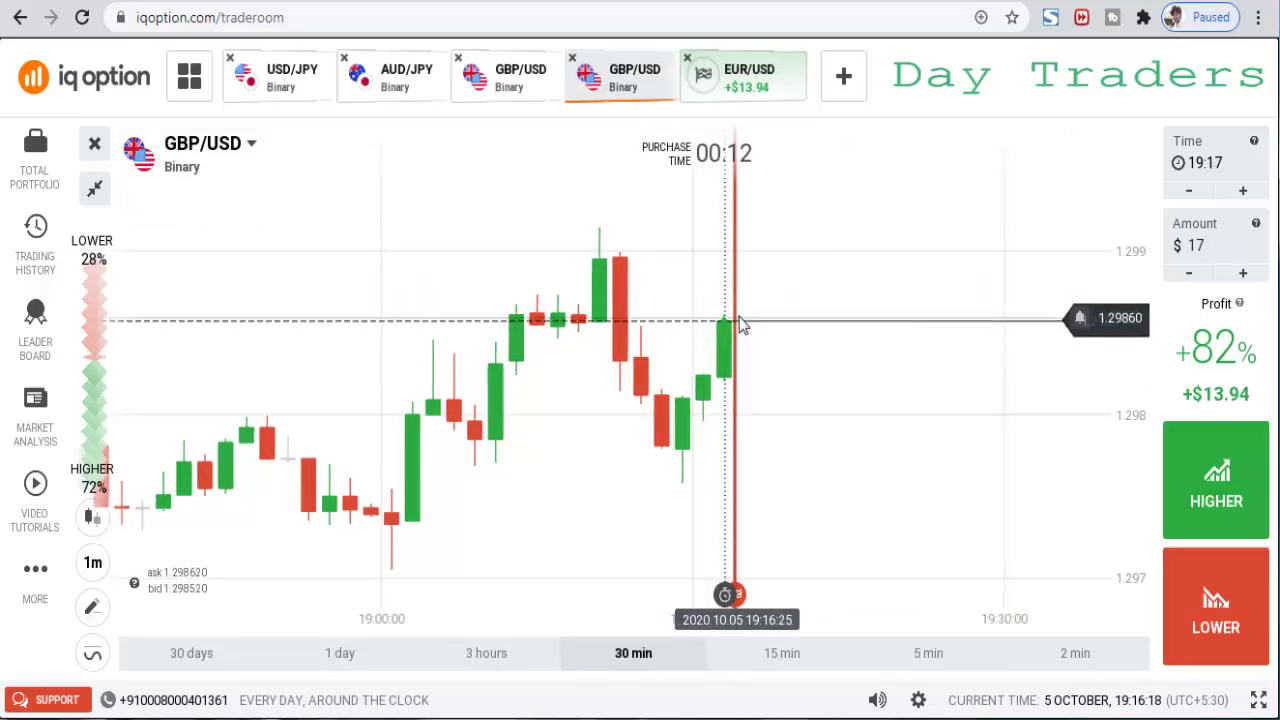
pyautogui.scroll(-3, 937, 414)
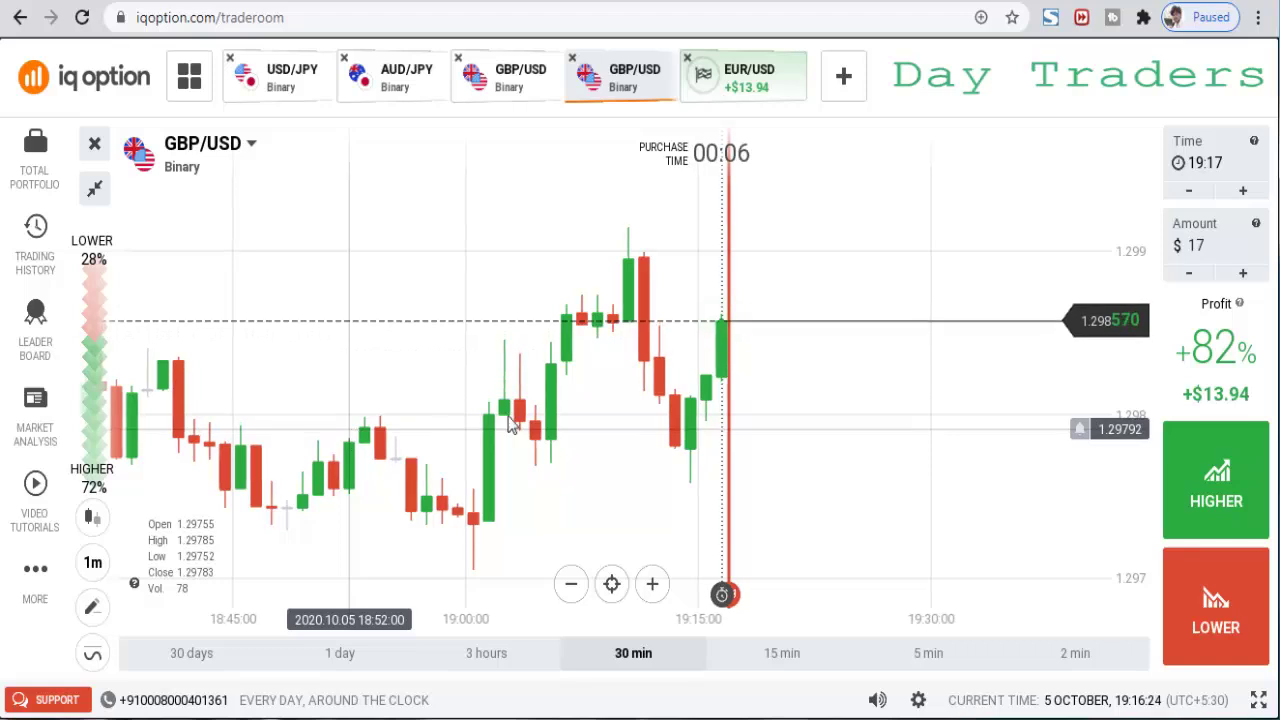
pyautogui.scroll(-2, 706, 414)
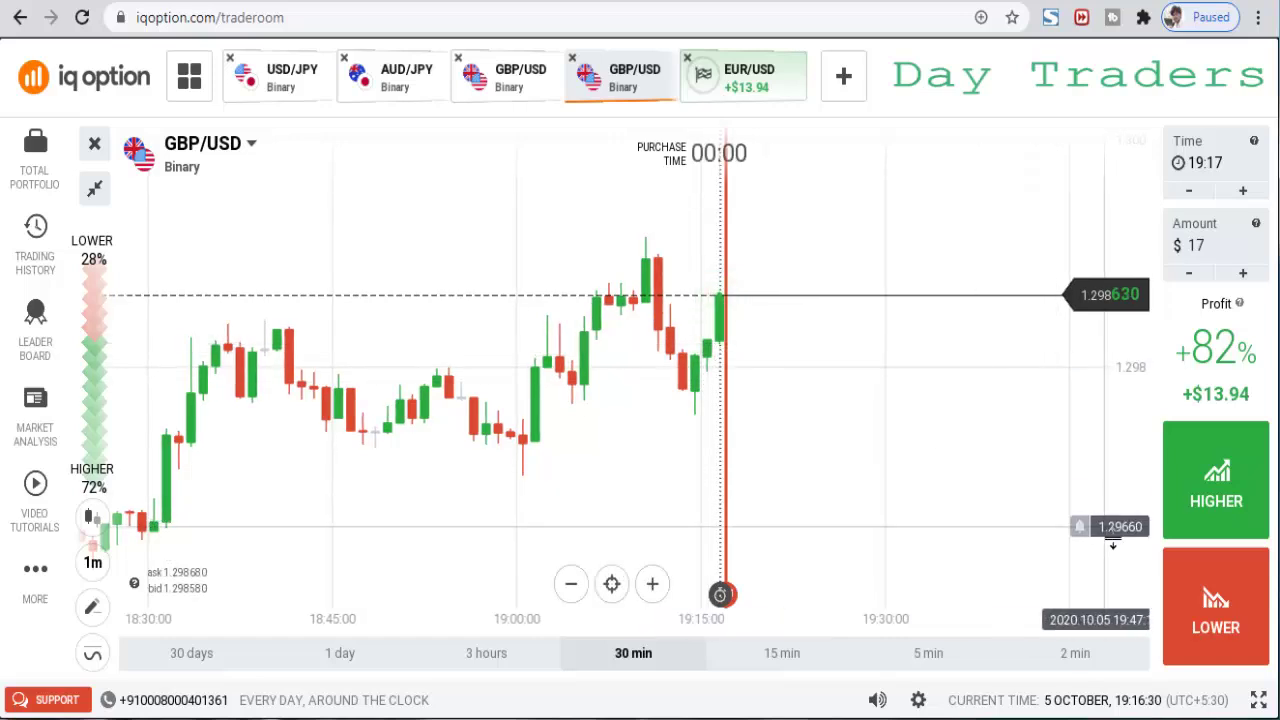
pyautogui.click(521, 84)
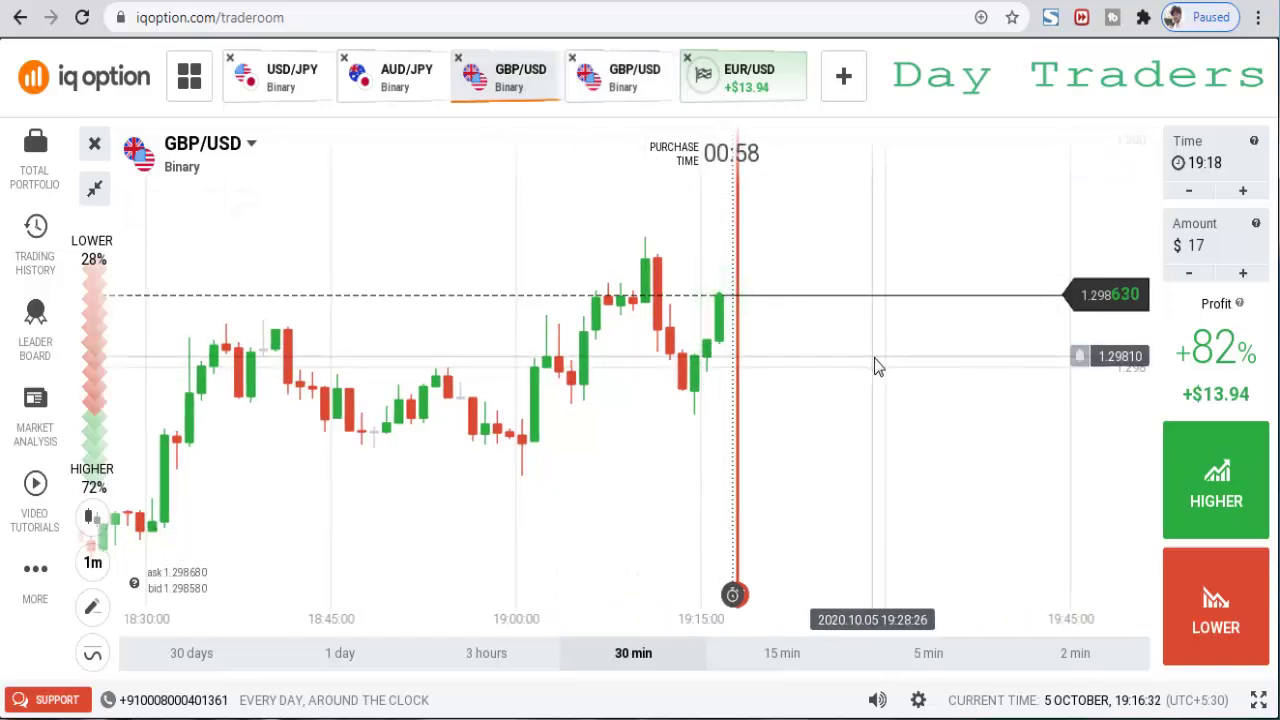
pyautogui.click(515, 94)
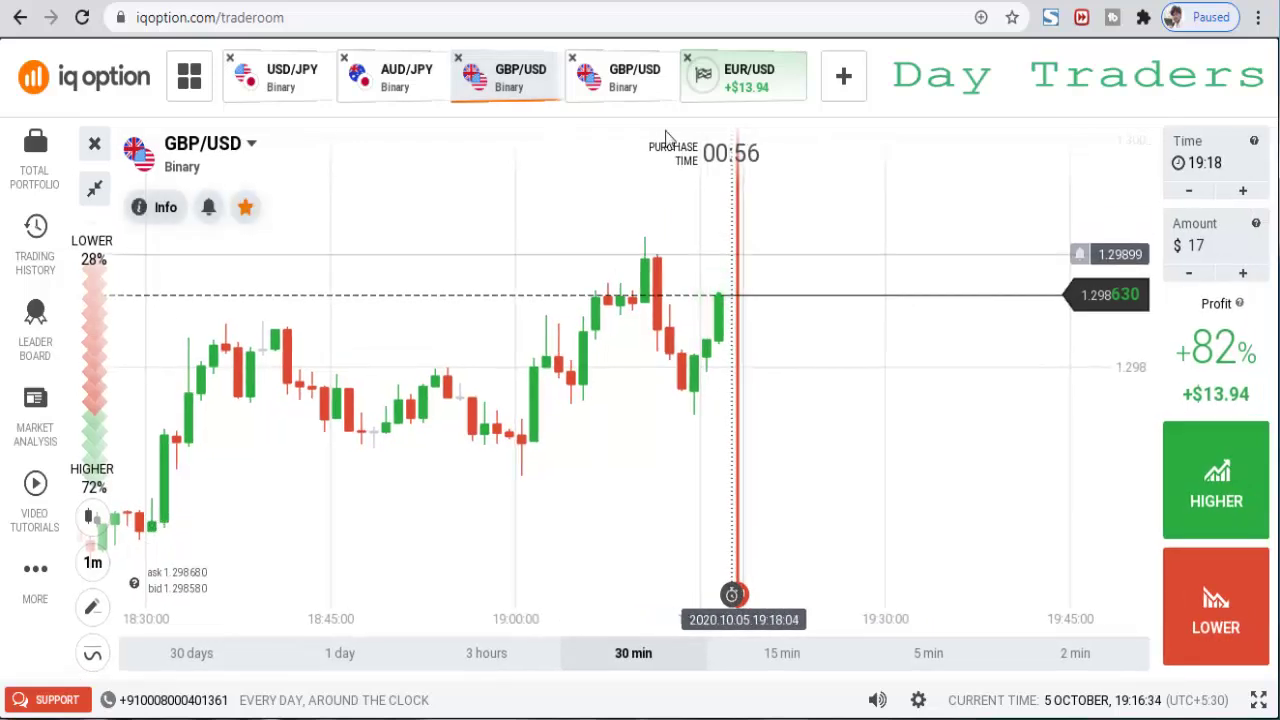
pyautogui.click(614, 78)
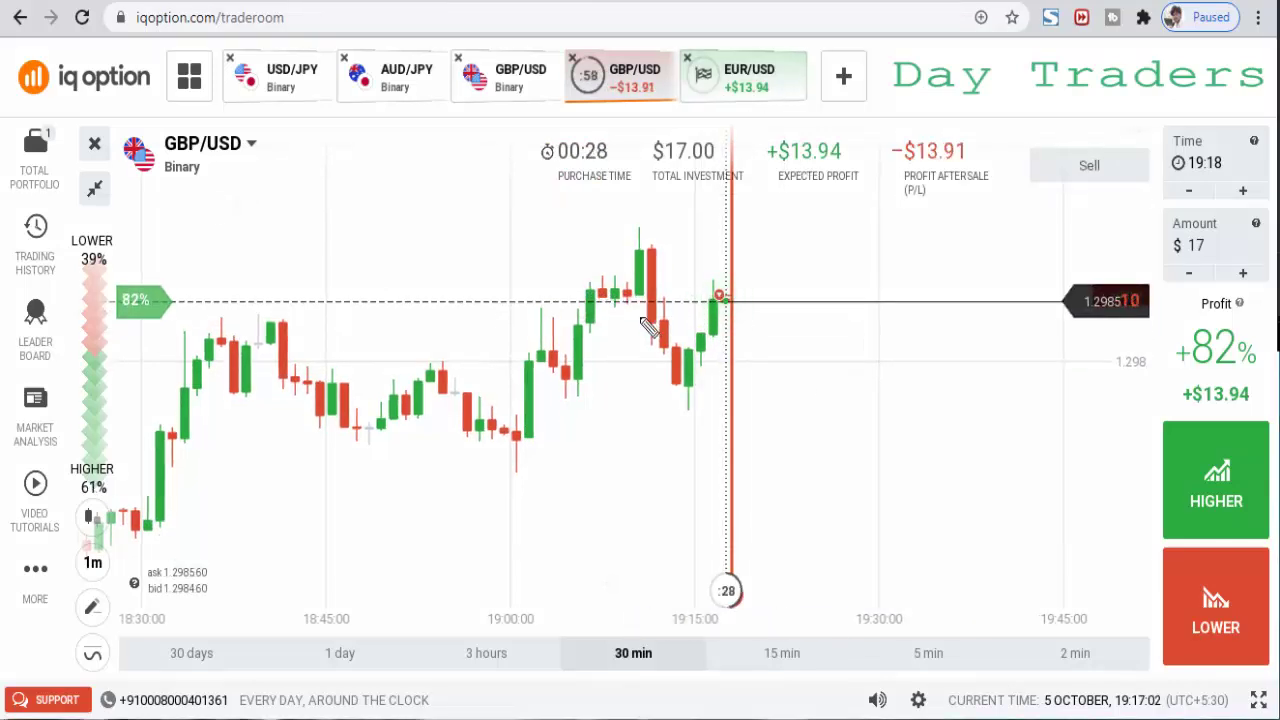
# Step: Sketch a horizontal resistance line at the GBP/USD entry level and trace the price swings leading to it, and clear the drawings
pyautogui.moveTo(590, 314); pyautogui.dragTo(622, 312)
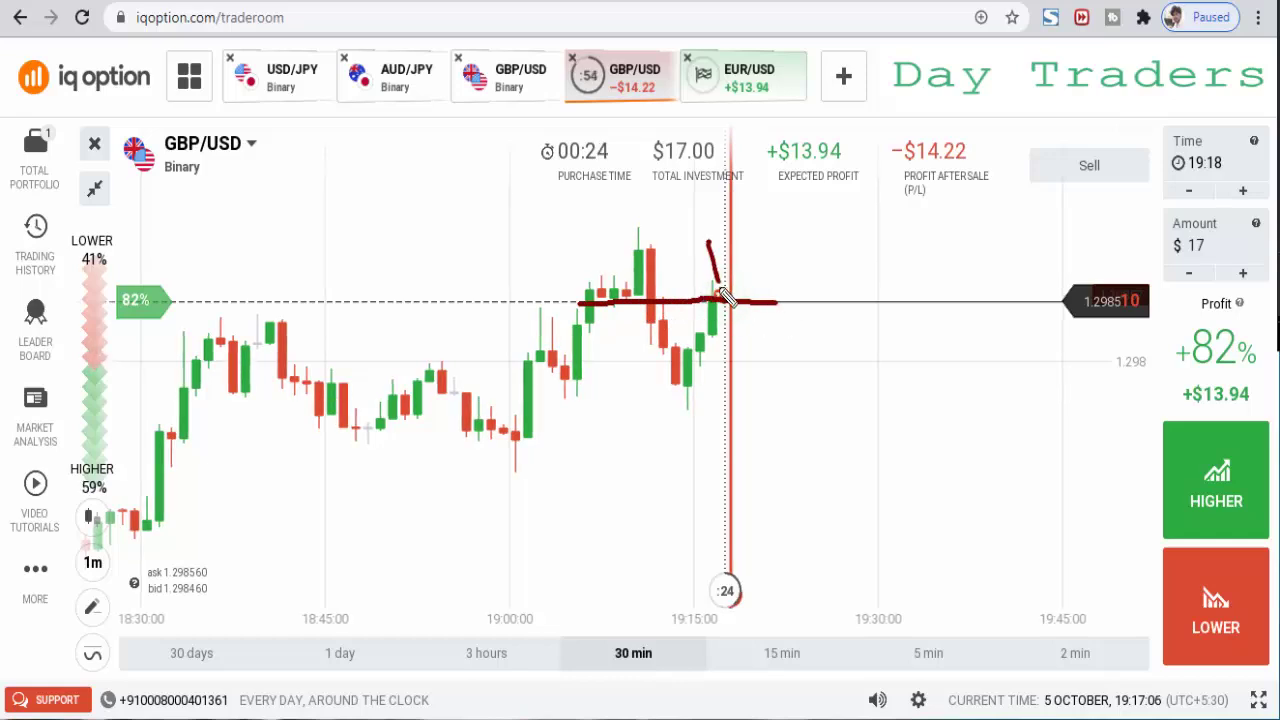
pyautogui.moveTo(648, 292); pyautogui.dragTo(736, 268)
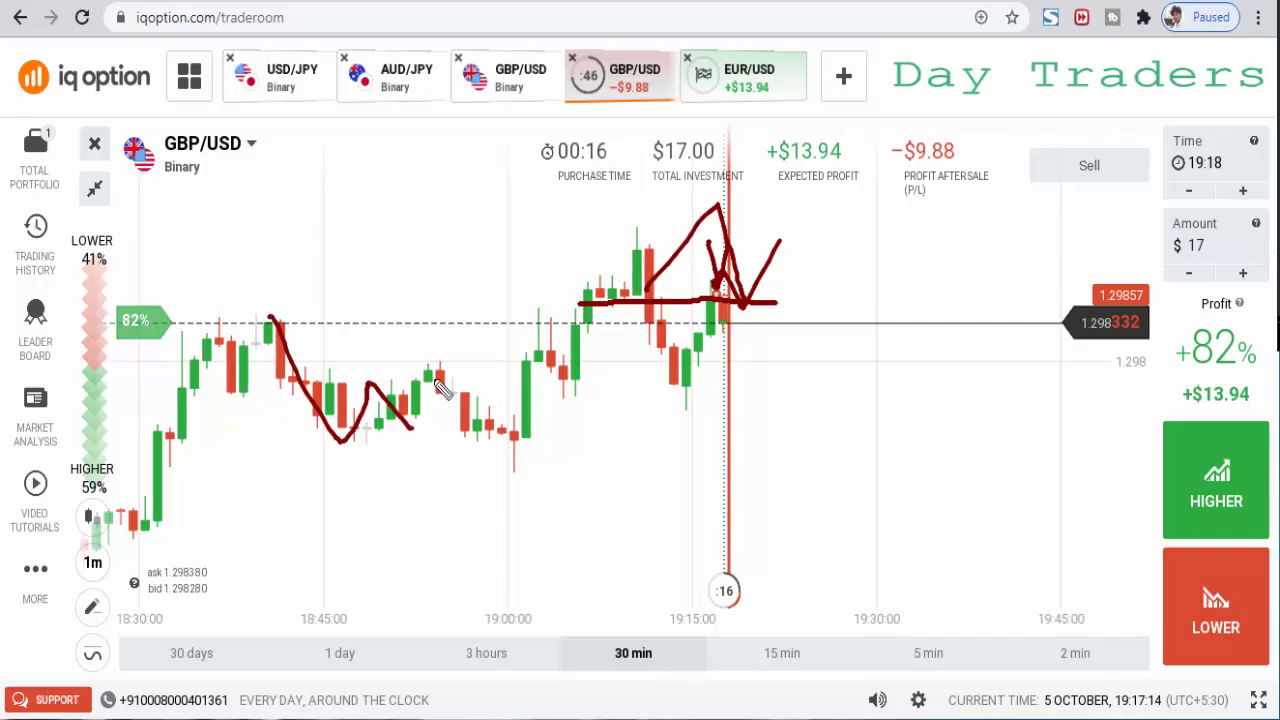
pyautogui.moveTo(443, 390)
pyautogui.mouseDown()
pyautogui.moveTo(540, 405)
pyautogui.moveTo(605, 357)
pyautogui.mouseUp()
pyautogui.moveTo(660, 290)
pyautogui.mouseDown()
pyautogui.moveTo(713, 325)
pyautogui.moveTo(738, 233)
pyautogui.mouseUp()
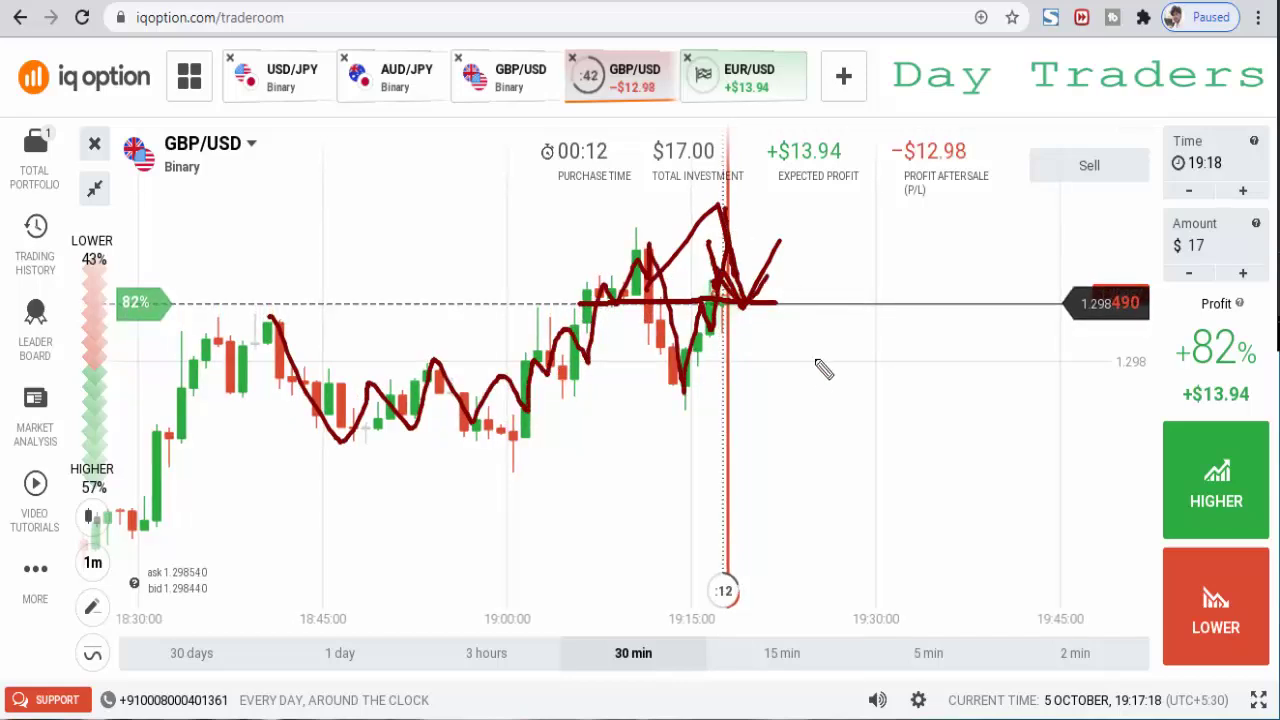
pyautogui.moveTo(555, 500)
pyautogui.mouseDown()
pyautogui.moveTo(710, 210)
pyautogui.moveTo(805, 95)
pyautogui.mouseUp()
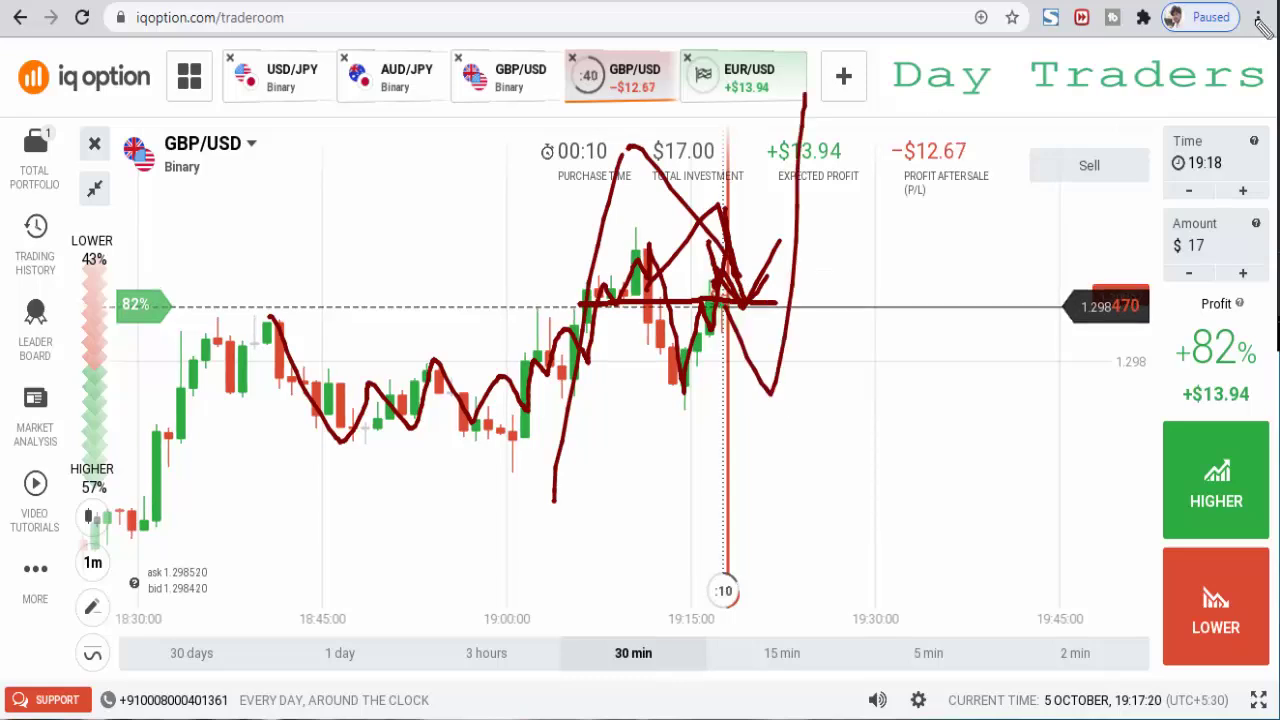
pyautogui.press('Escape')
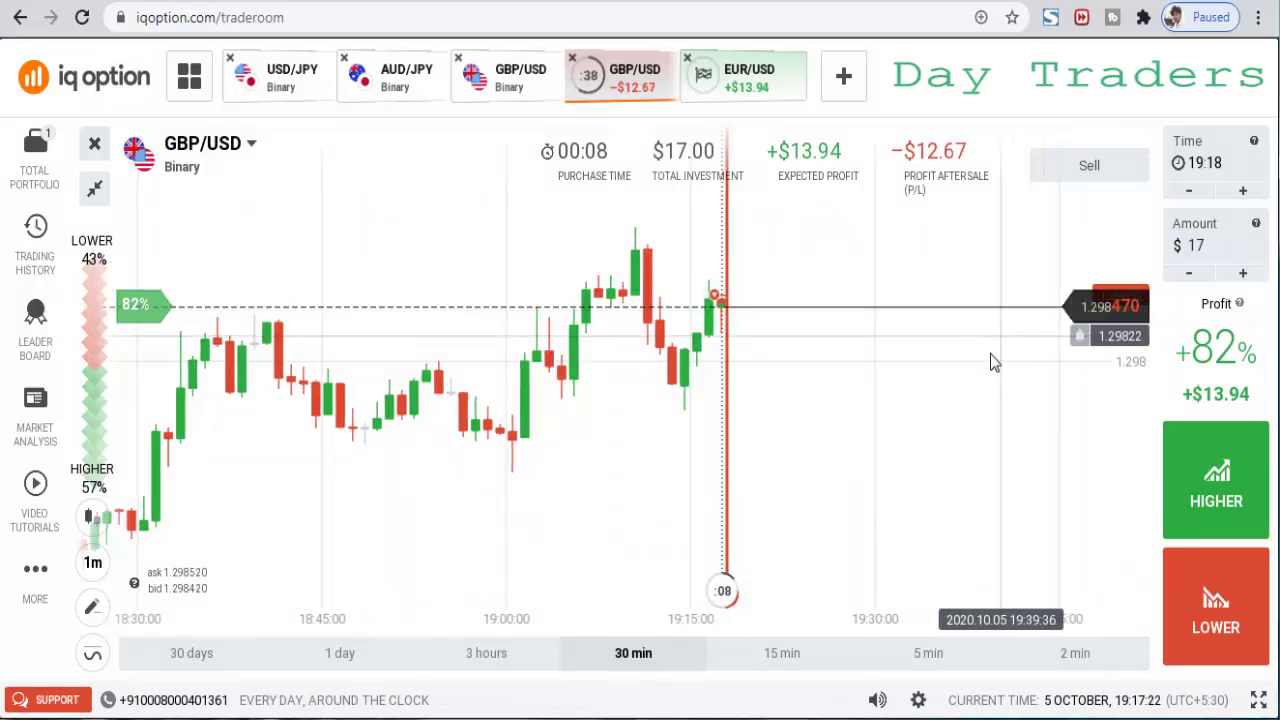
# Step: Circle the rising GBP/USD candles before the entry and the area just above it, and clear the drawings
pyautogui.scroll(3, 940, 400)
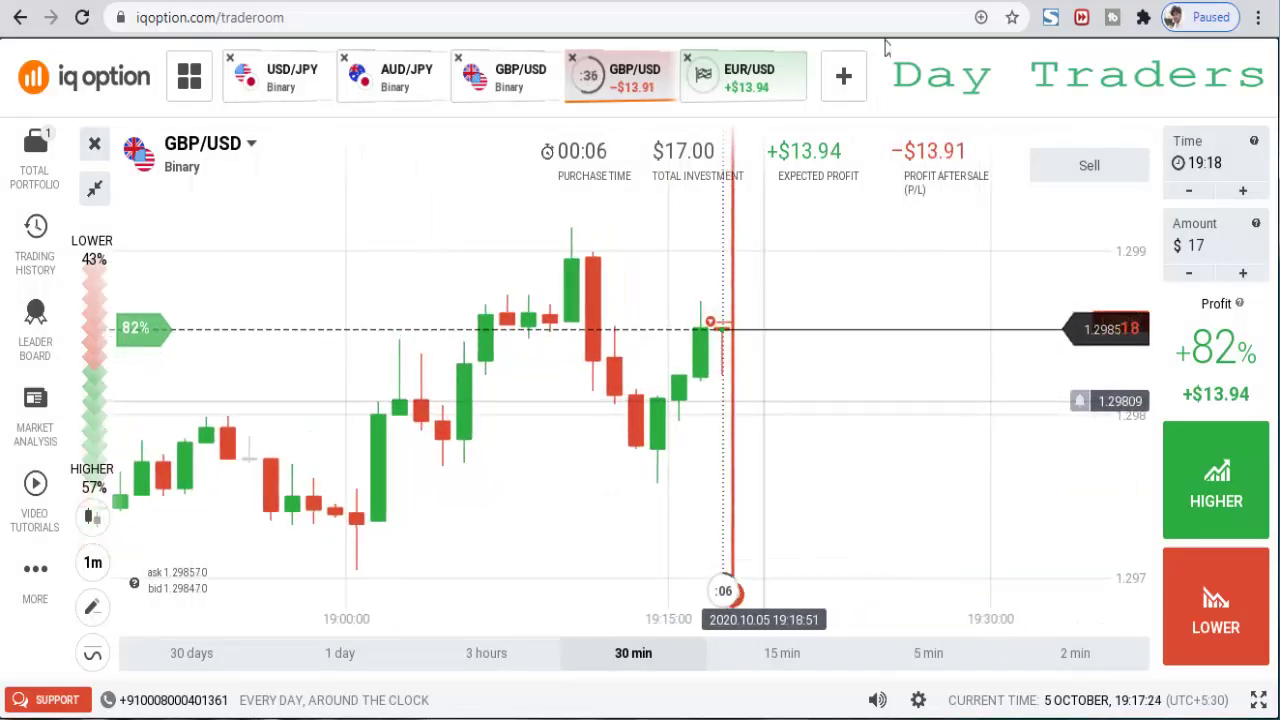
pyautogui.moveTo(702, 346); pyautogui.dragTo(697, 358)
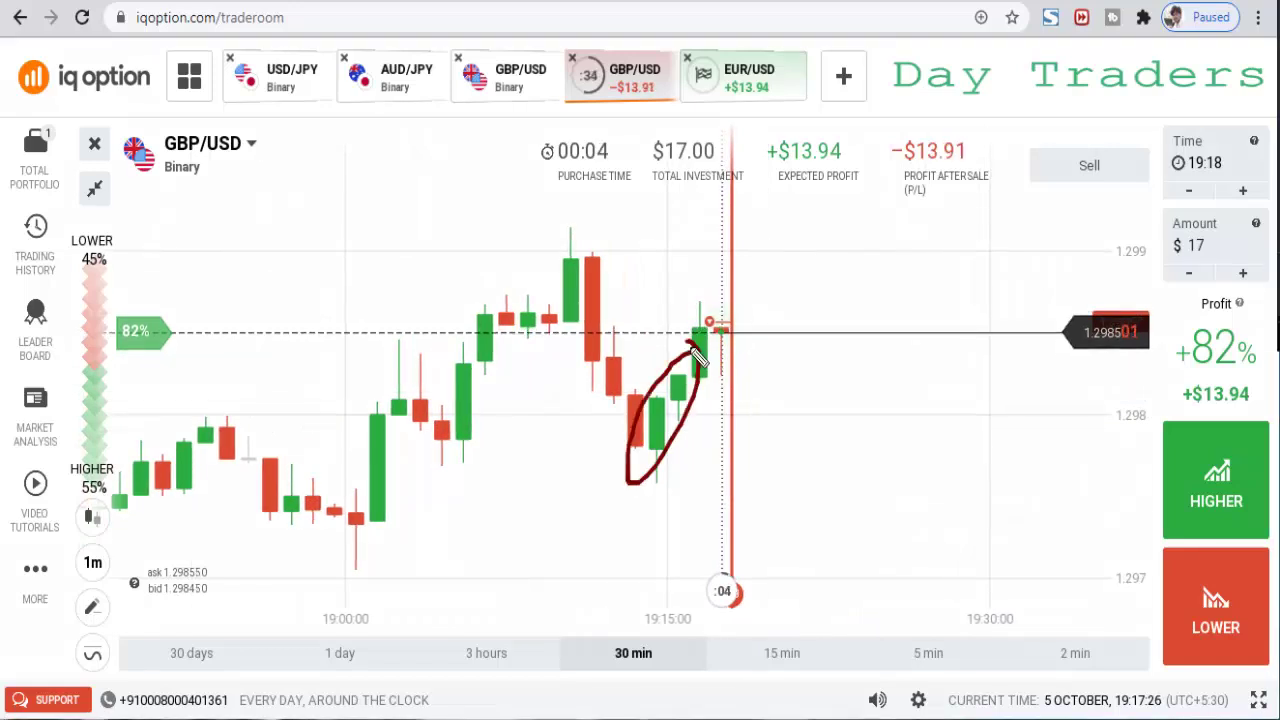
pyautogui.moveTo(716, 288); pyautogui.dragTo(710, 318)
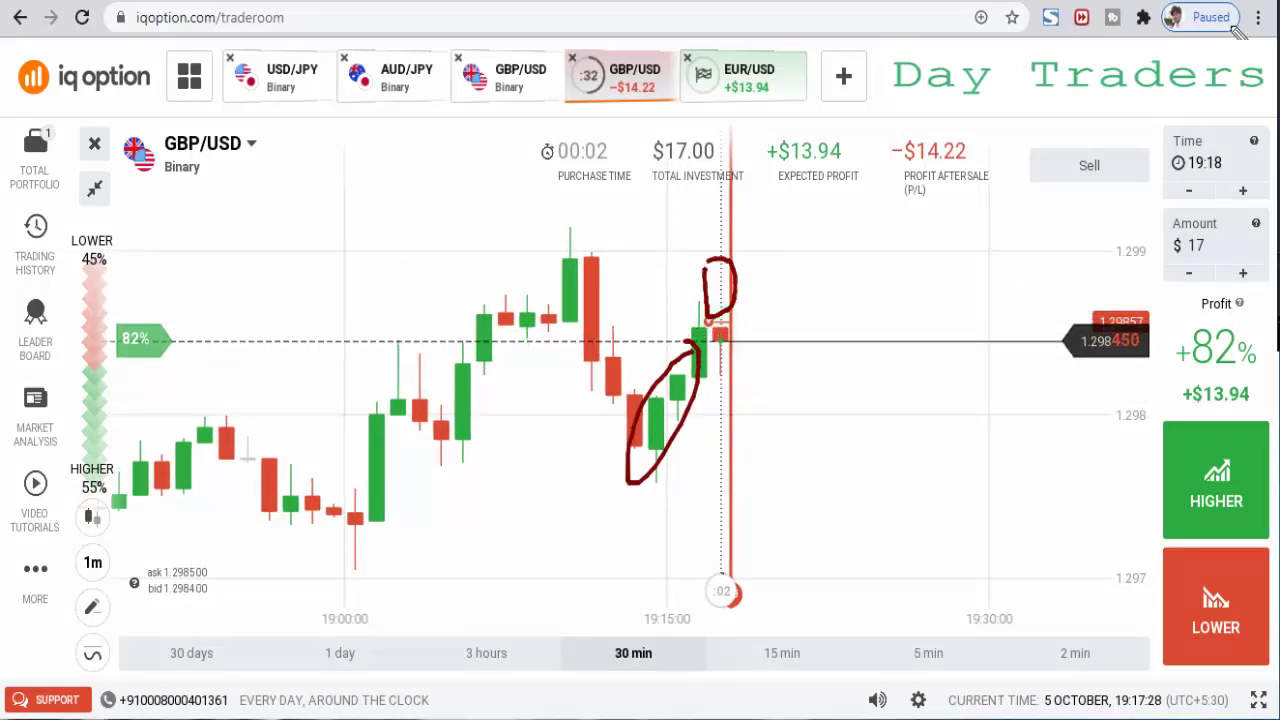
pyautogui.press('Escape')
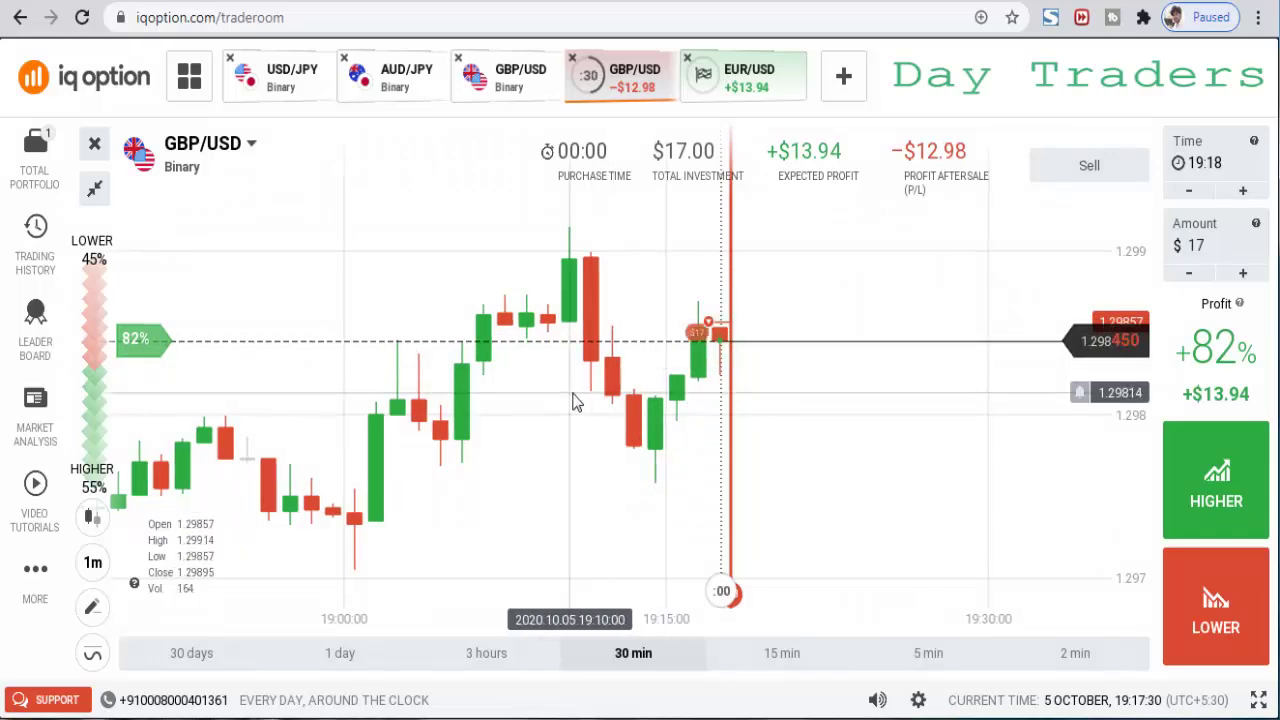
# Step: Circle the earlier GBP/USD candle clusters, trace the latest swing and draw a resistance line at the entry level, and clear the drawings
pyautogui.moveTo(386, 477); pyautogui.dragTo(587, 395)
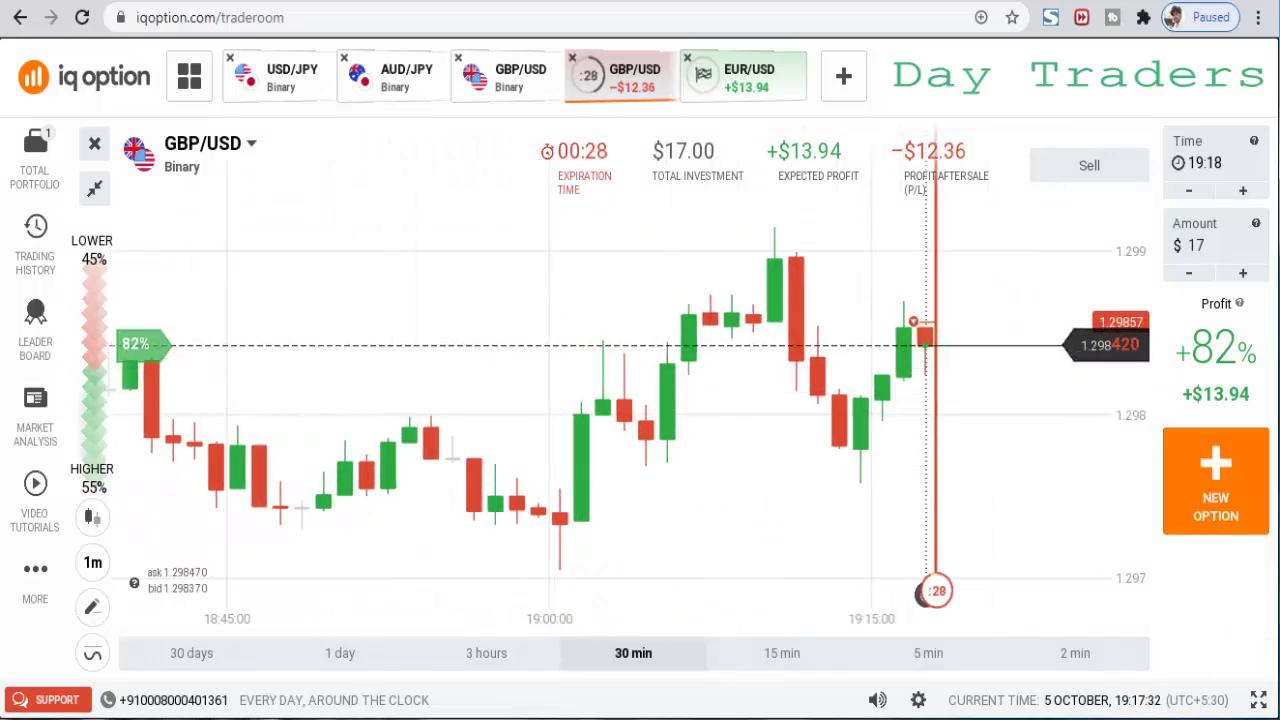
pyautogui.moveTo(530, 512); pyautogui.dragTo(415, 470)
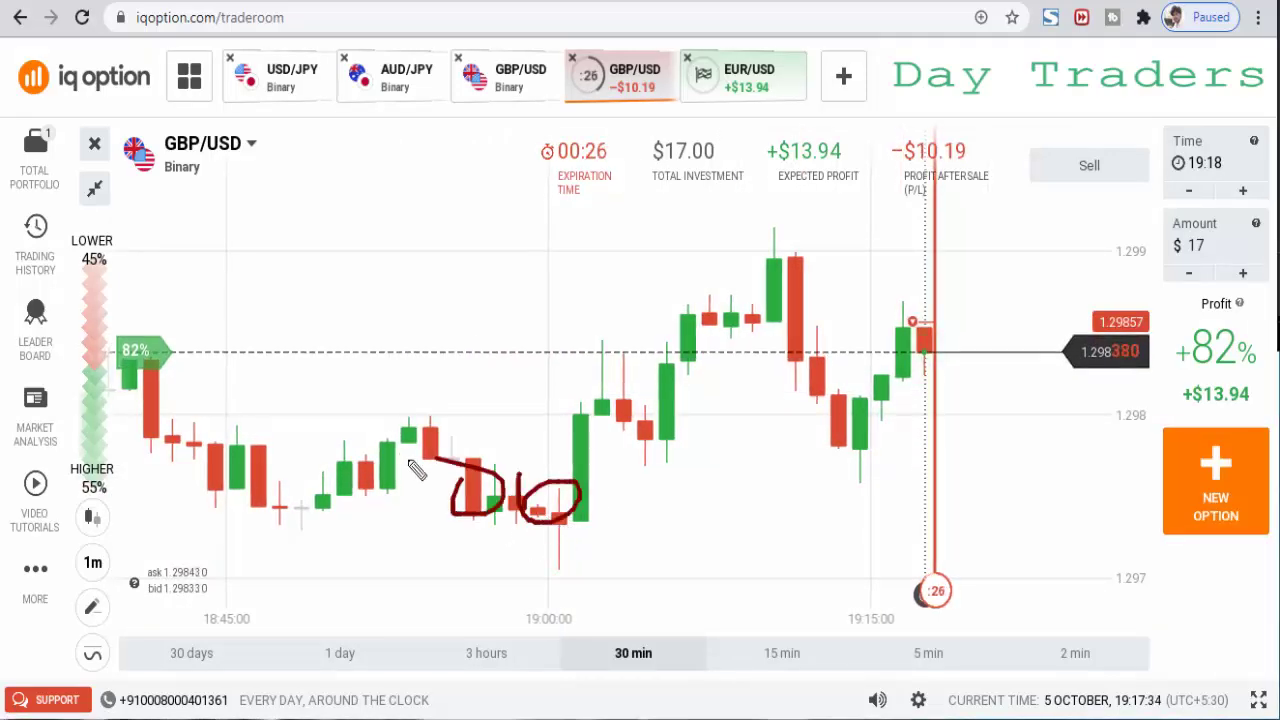
pyautogui.moveTo(372, 510); pyautogui.dragTo(366, 458)
pyautogui.moveTo(203, 410); pyautogui.dragTo(203, 425)
pyautogui.moveTo(573, 382)
pyautogui.mouseDown()
pyautogui.moveTo(657, 451)
pyautogui.moveTo(632, 398)
pyautogui.mouseUp()
pyautogui.moveTo(757, 298); pyautogui.dragTo(727, 337)
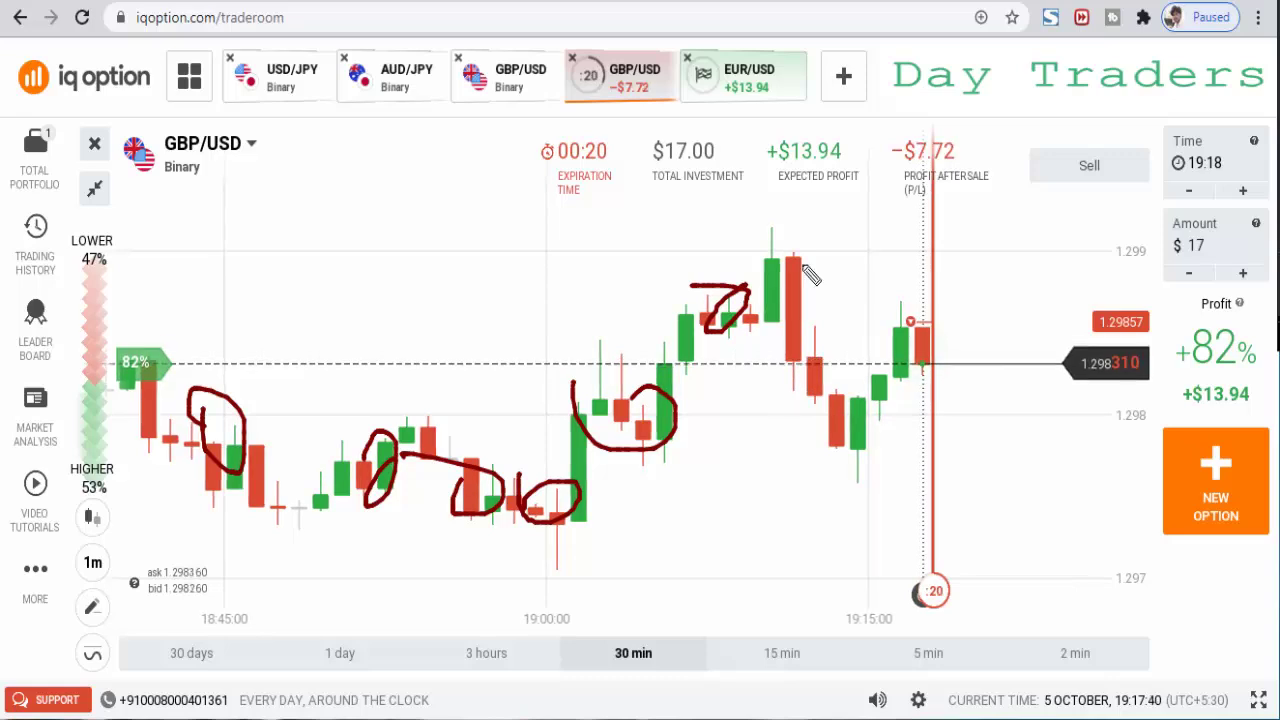
pyautogui.moveTo(836, 410); pyautogui.dragTo(935, 369)
pyautogui.moveTo(690, 322); pyautogui.dragTo(1072, 321)
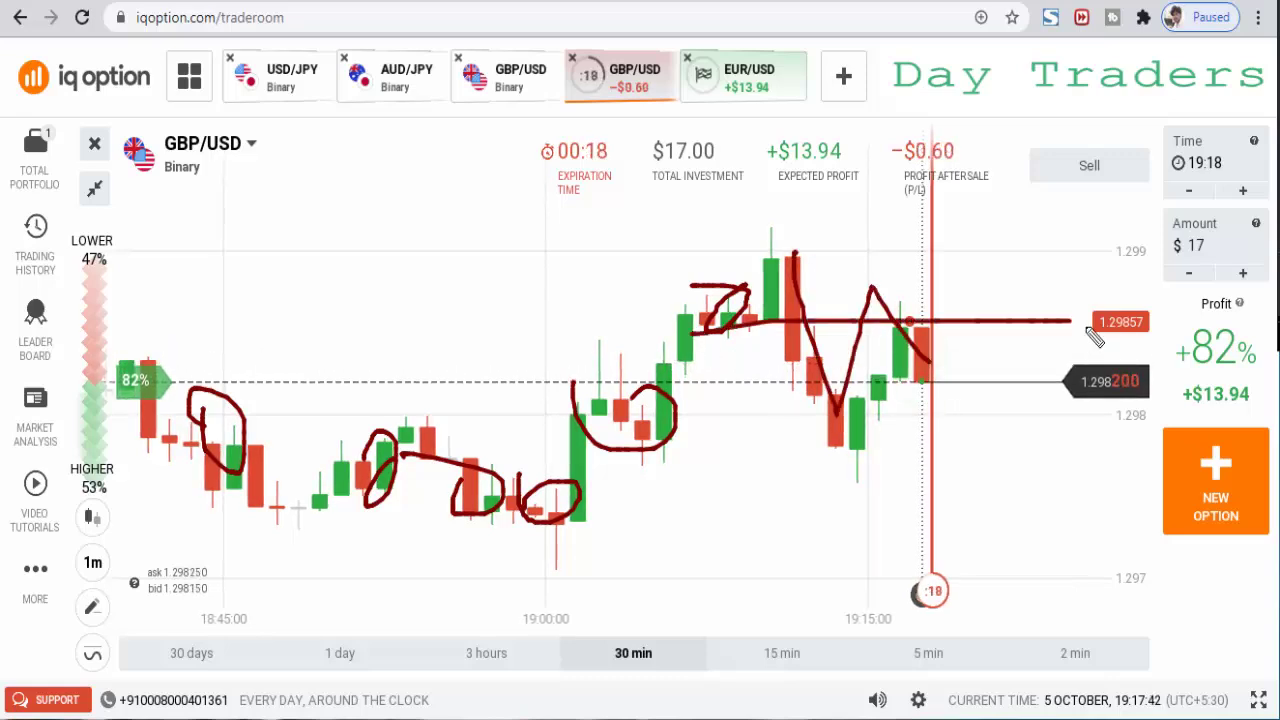
pyautogui.press('Escape')
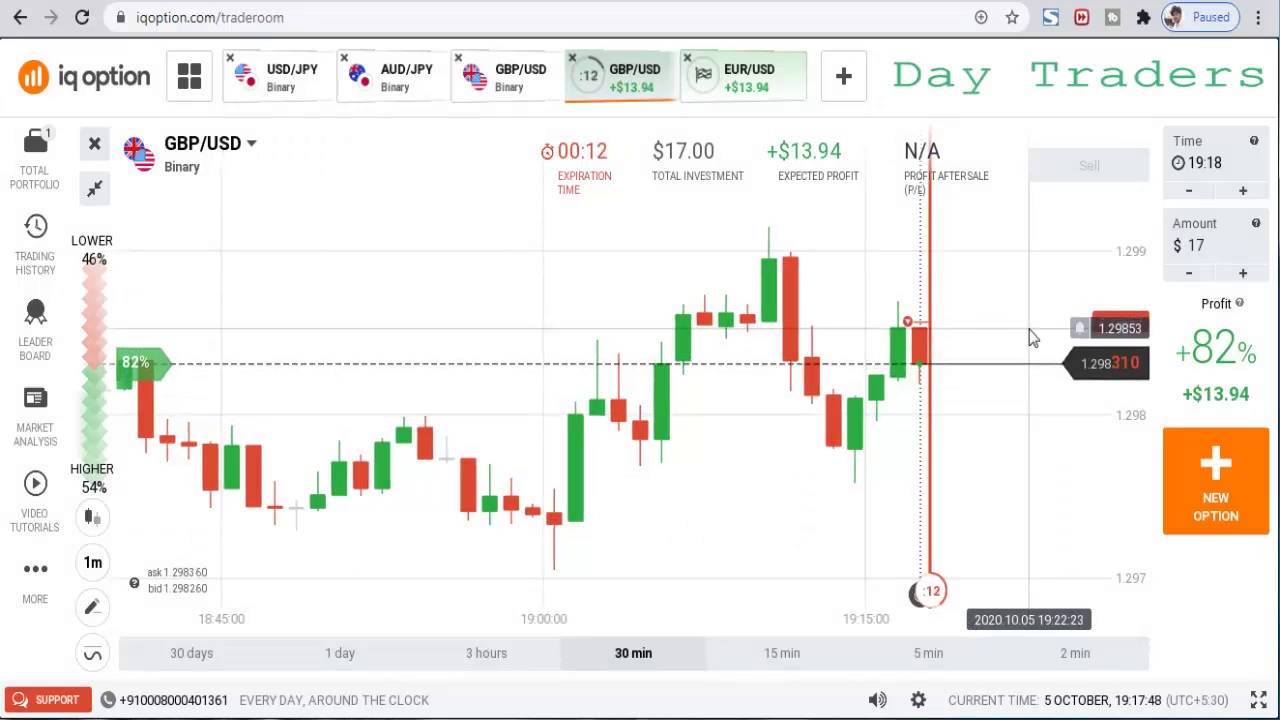
# Step: Follow the open GBP/USD trade at closer range until expiry, and switch to the first GBP/USD chart
pyautogui.scroll(2, 1034, 323)
pyautogui.scroll(2, 1031, 322)
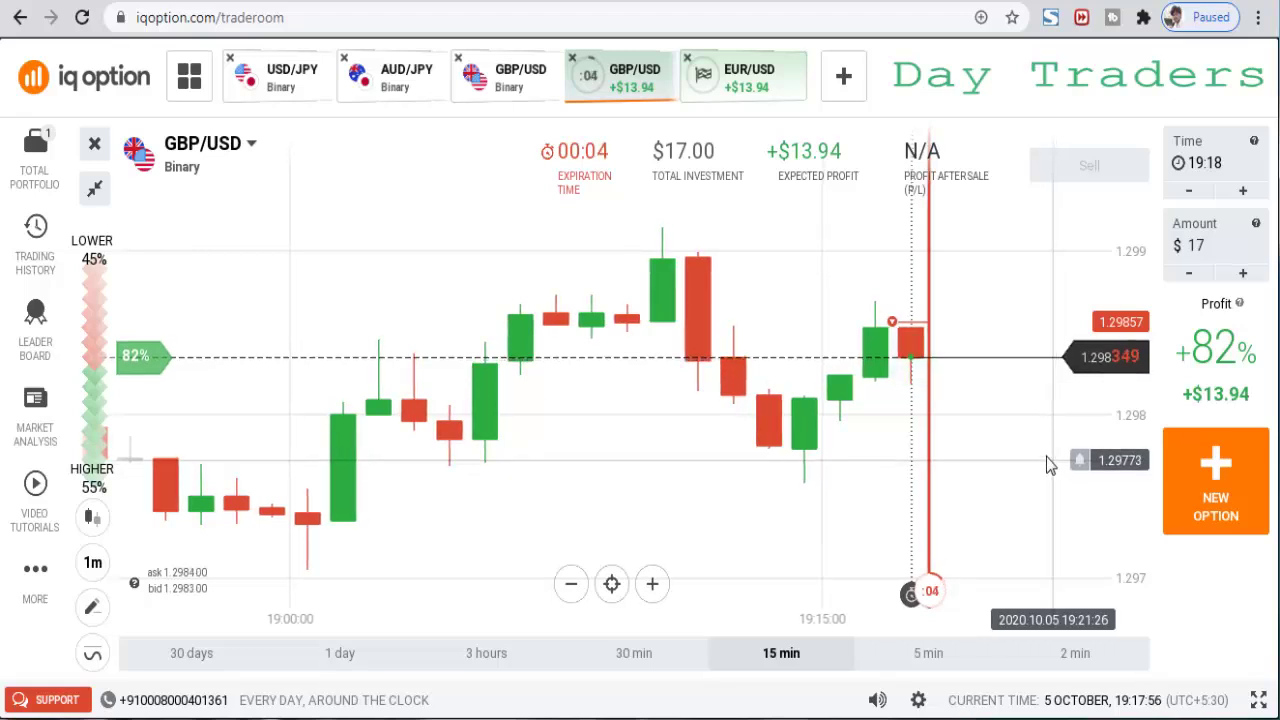
pyautogui.click(538, 90)
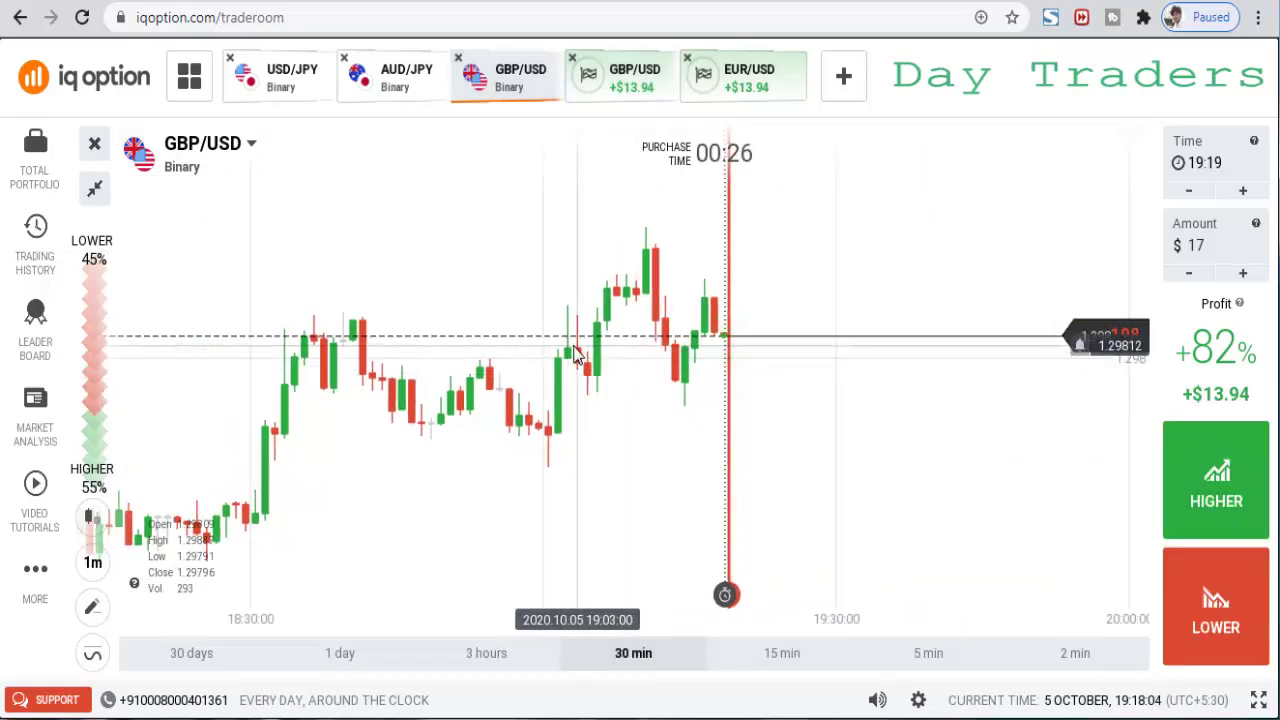
# Step: Place a $17 LOWER trade on GBP/USD expiring at 19:19, sketch the latest price swings around the entry, and clear the drawings
pyautogui.click(1218, 655)
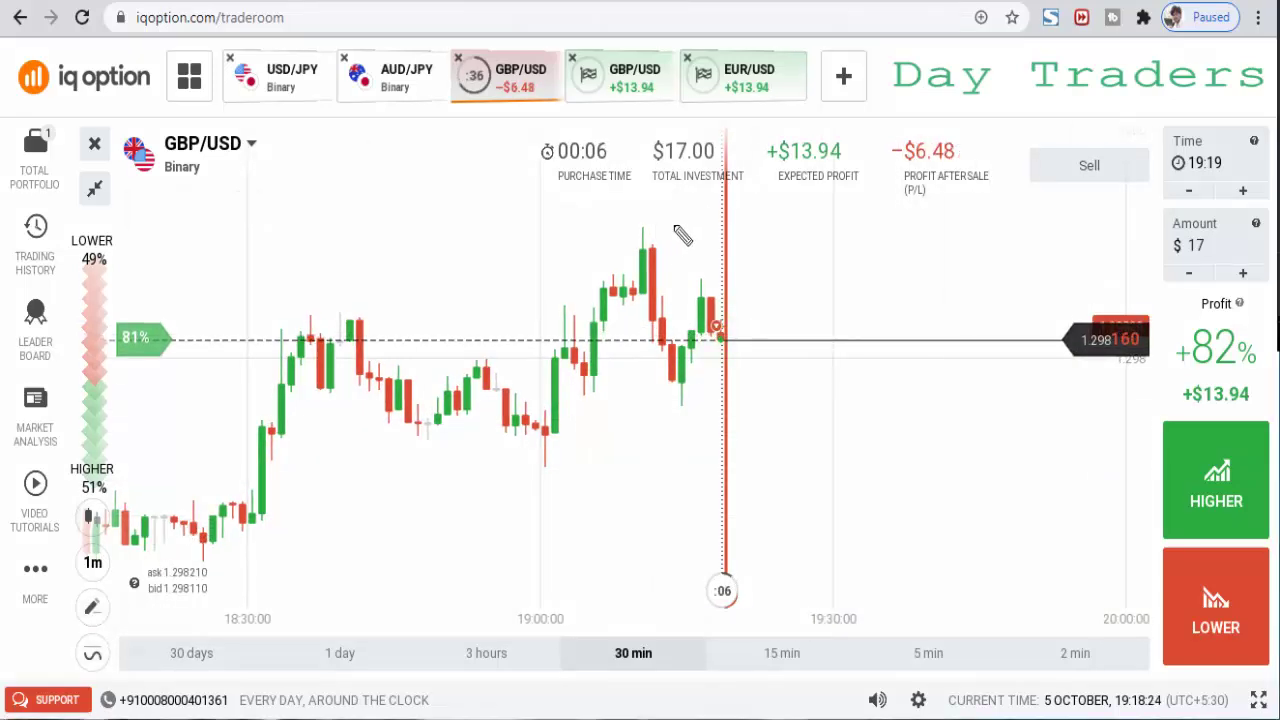
pyautogui.moveTo(641, 252); pyautogui.dragTo(668, 396)
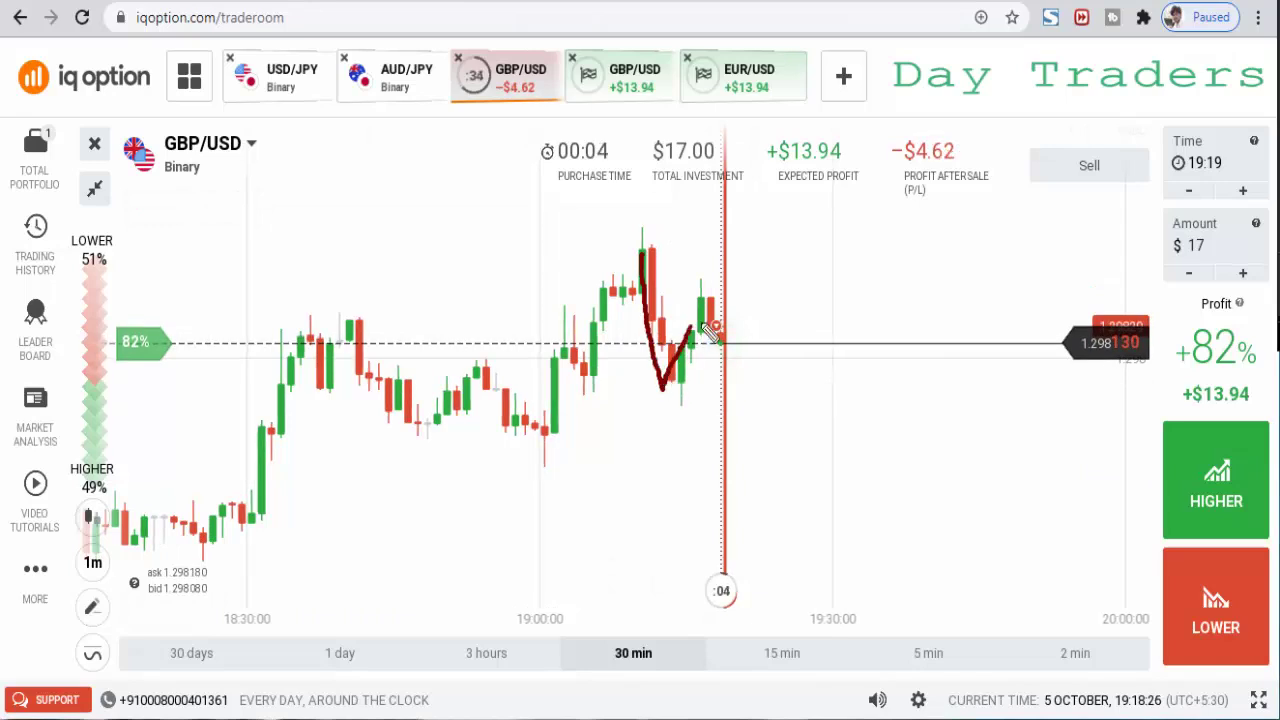
pyautogui.moveTo(719, 302); pyautogui.dragTo(749, 440)
pyautogui.moveTo(625, 228); pyautogui.dragTo(822, 408)
pyautogui.moveTo(717, 268)
pyautogui.mouseDown()
pyautogui.moveTo(711, 296)
pyautogui.moveTo(788, 291)
pyautogui.moveTo(712, 273)
pyautogui.mouseUp()
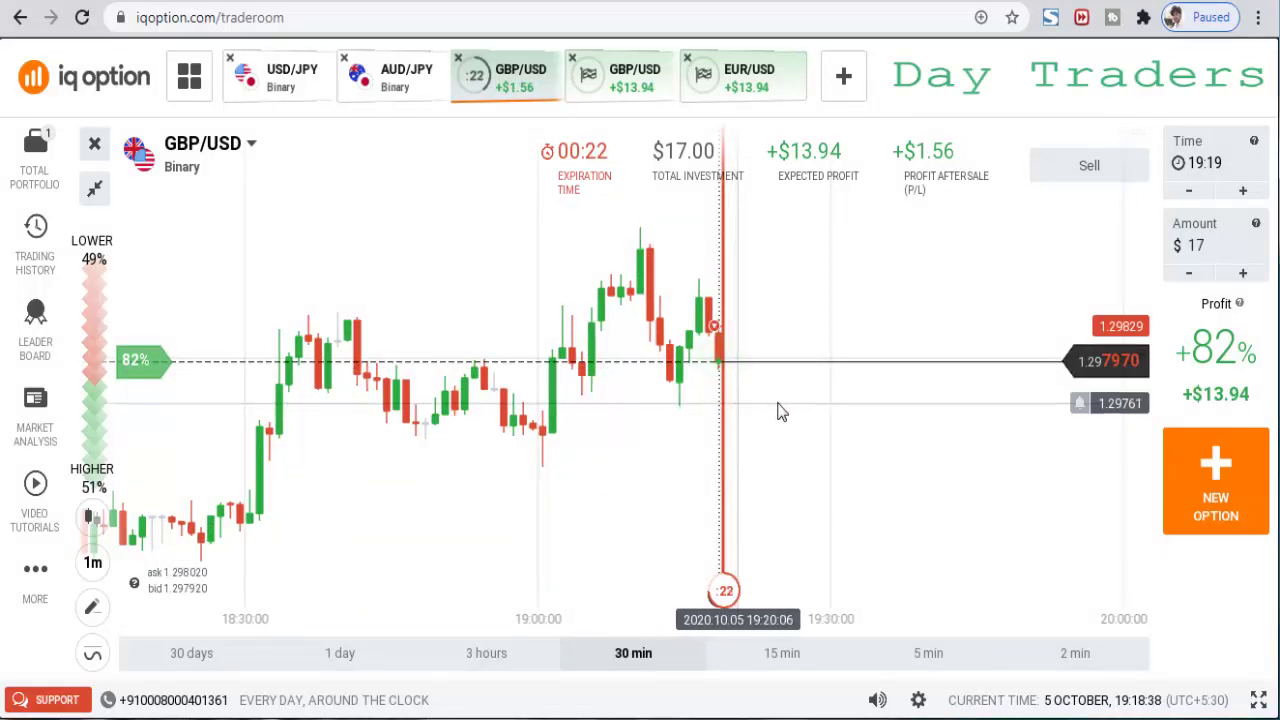
# Step: Sketch a falling trend line across the recent GBP/USD highs, trace the swings beneath it, and add an arrow pointing at the entry area
pyautogui.scroll(2, 803, 446)
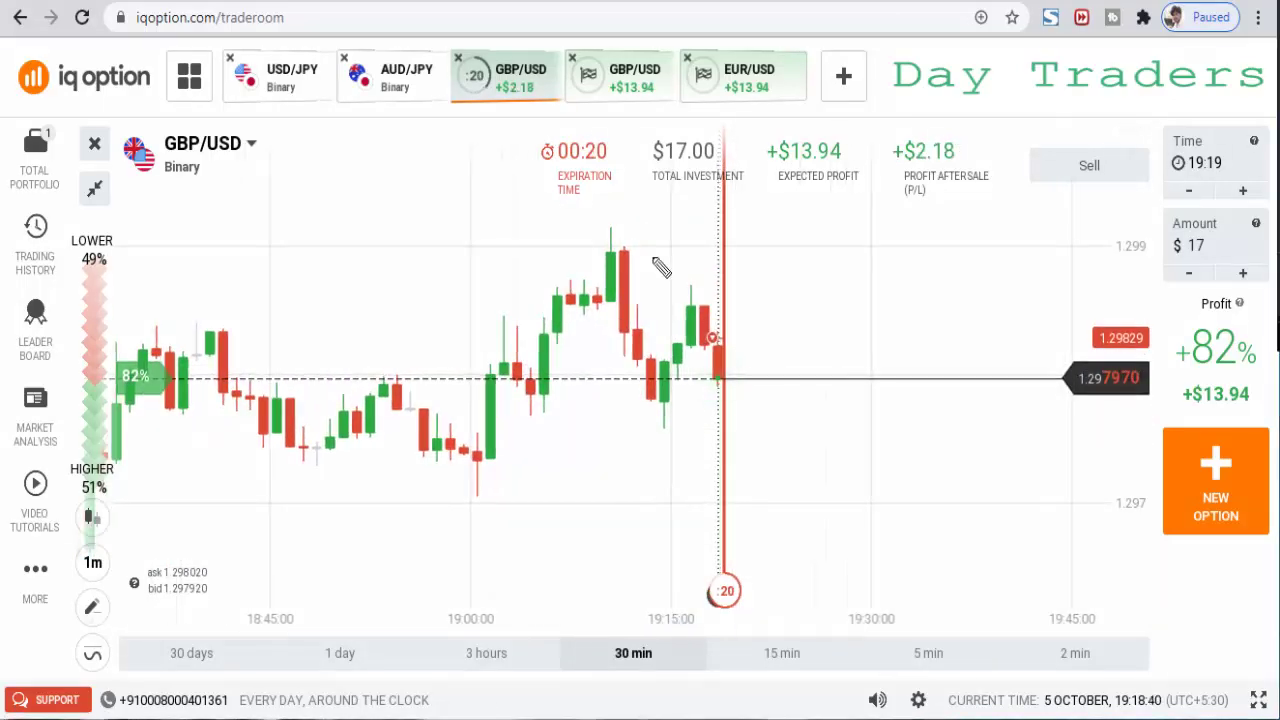
pyautogui.moveTo(612, 240); pyautogui.dragTo(778, 347)
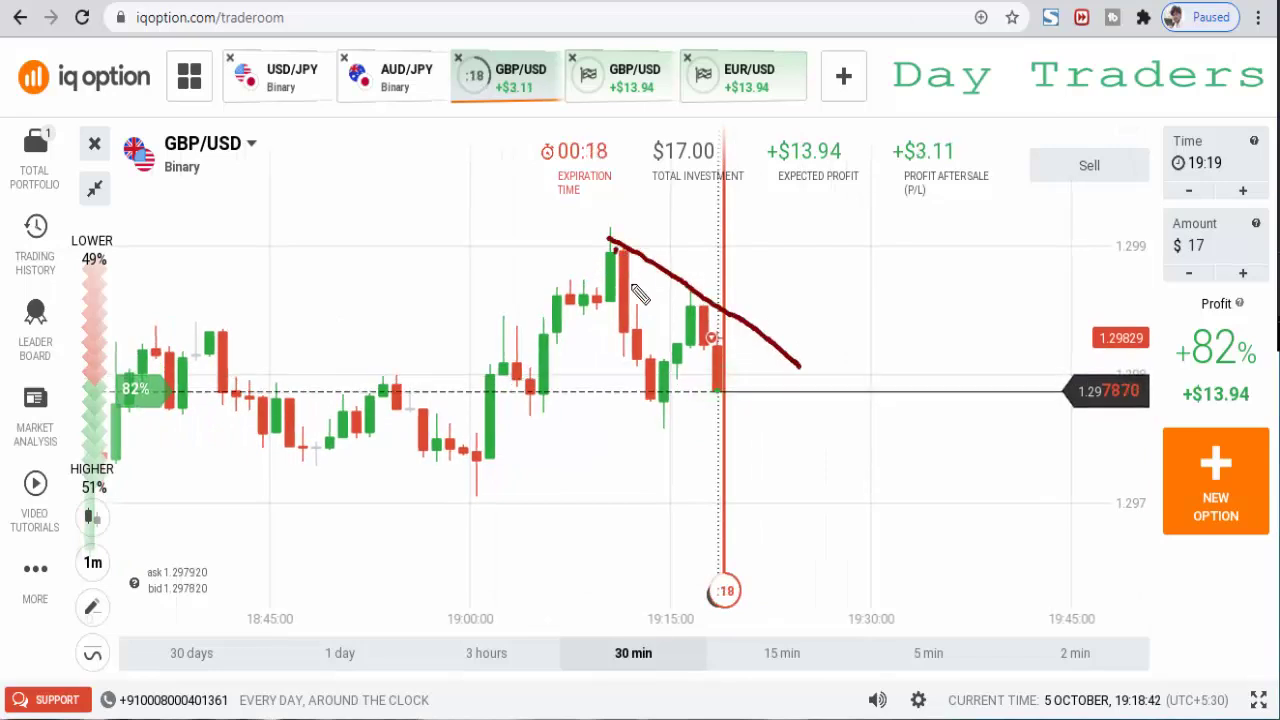
pyautogui.moveTo(614, 250)
pyautogui.mouseDown()
pyautogui.moveTo(672, 405)
pyautogui.moveTo(700, 320)
pyautogui.moveTo(733, 395)
pyautogui.mouseUp()
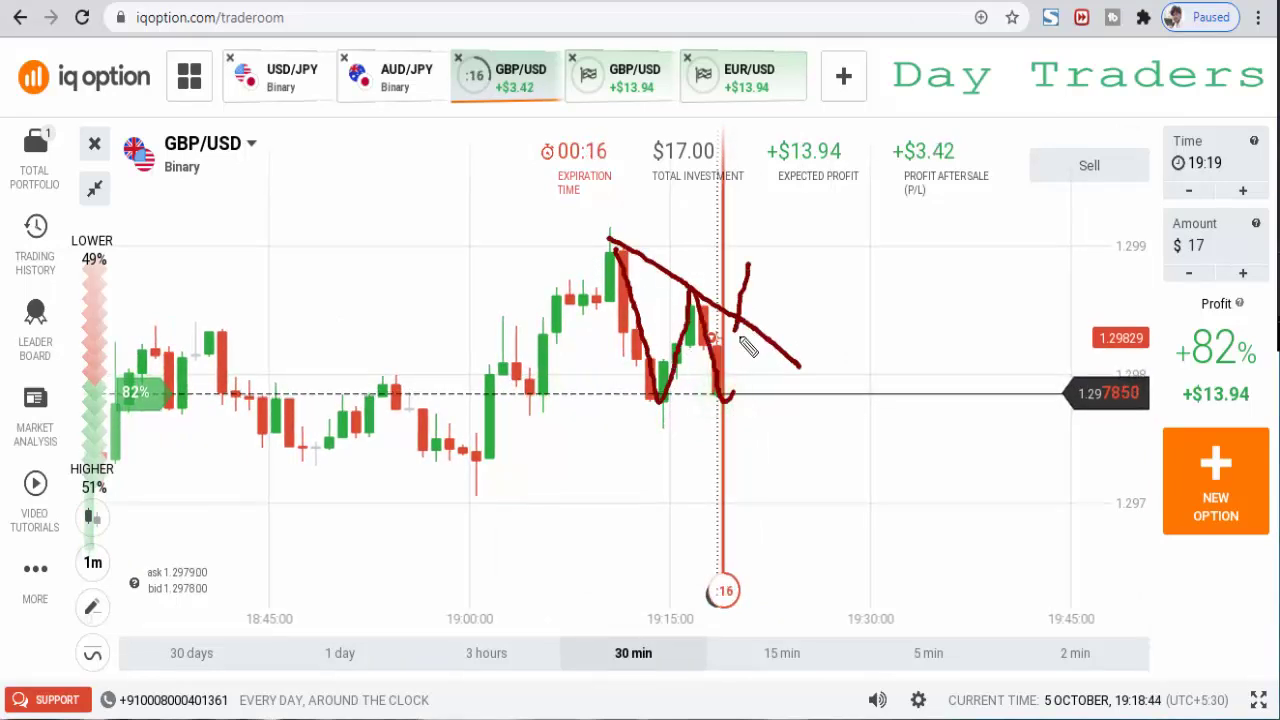
pyautogui.moveTo(731, 319); pyautogui.dragTo(768, 316)
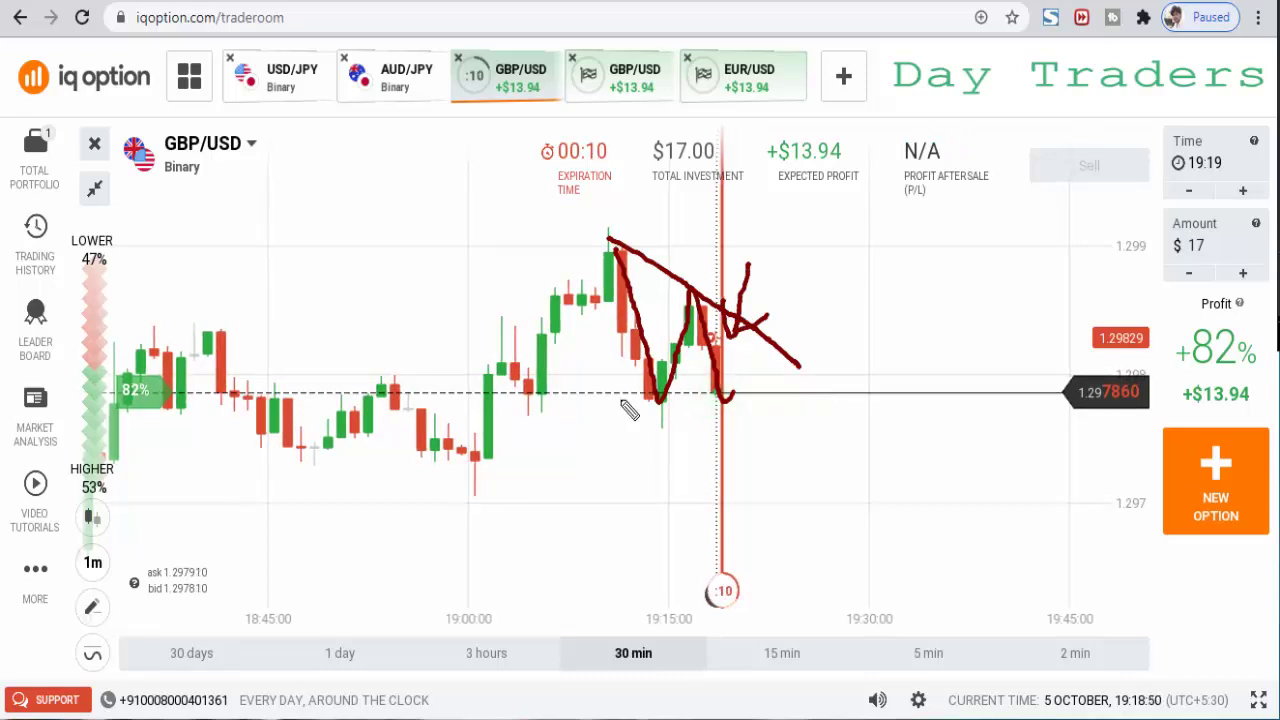
# Step: Sketch a horizontal line at about 1.298 across GBP/USD, mark the area above the earlier highs, and clear all drawings
pyautogui.moveTo(296, 384); pyautogui.dragTo(680, 384)
pyautogui.moveTo(428, 368)
pyautogui.mouseDown()
pyautogui.moveTo(434, 380)
pyautogui.moveTo(319, 350)
pyautogui.mouseUp()
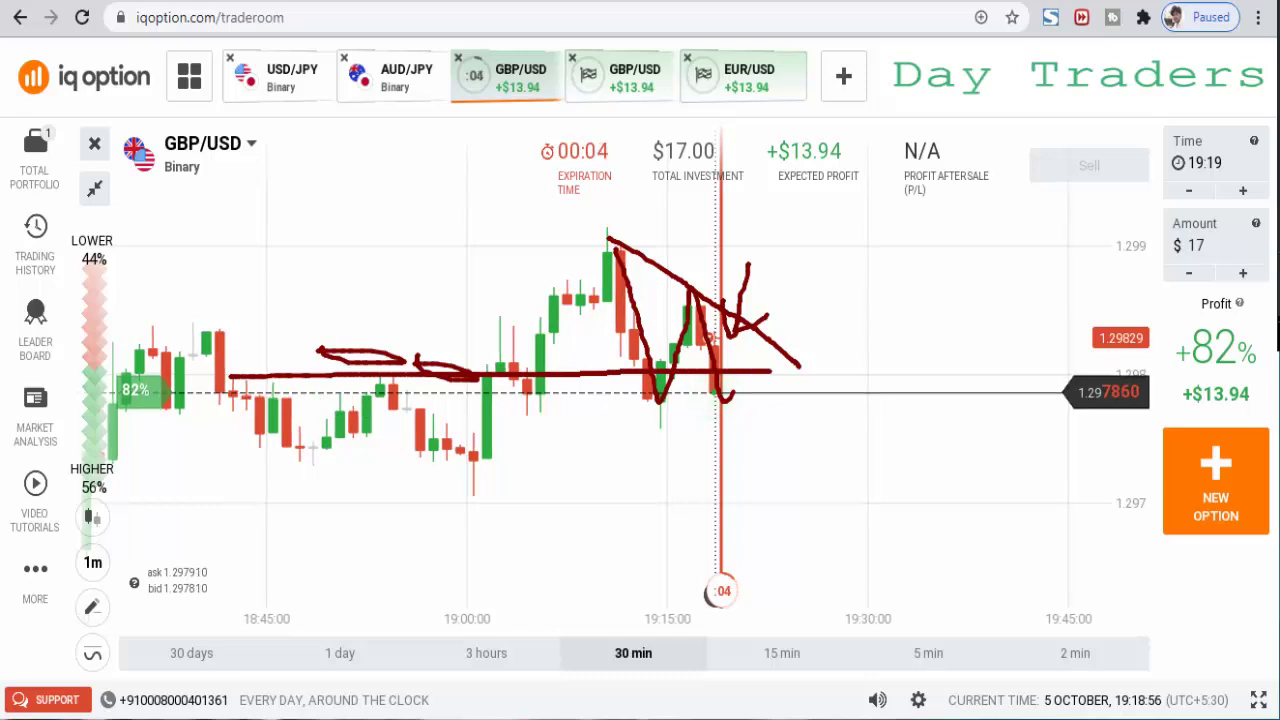
pyautogui.press('Escape')
pyautogui.scroll(-1, 900, 495)
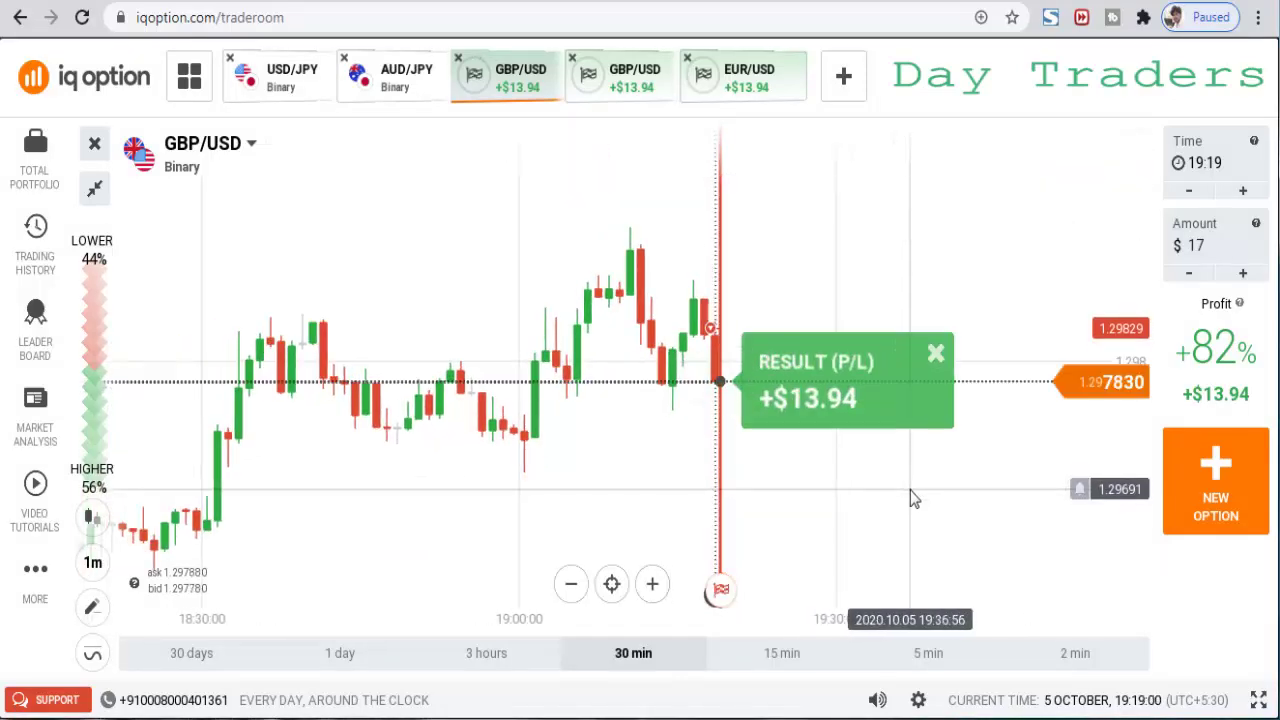
# Step: Switch to the AUD/JPY chart, sketch a support line joining the earlier highs and lows near the entry level, and clear the drawing
pyautogui.click(393, 88)
pyautogui.scroll(-1, 810, 420)
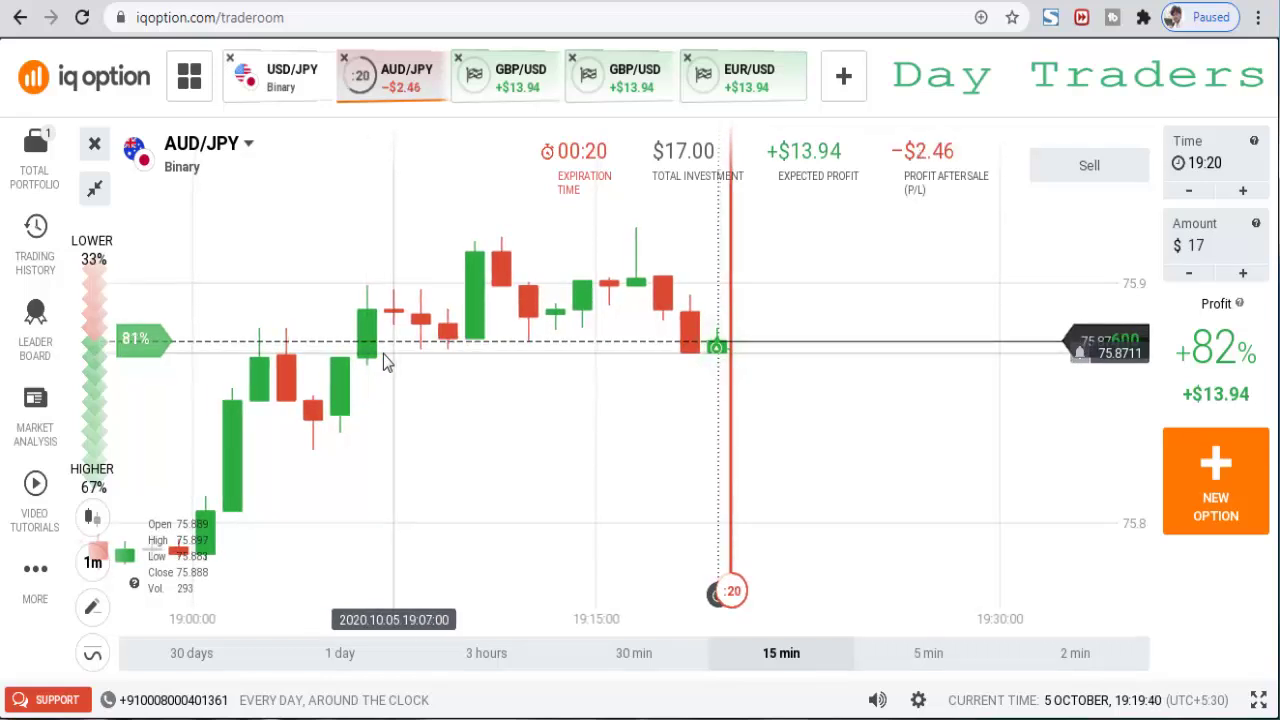
pyautogui.scroll(-4, 383, 355)
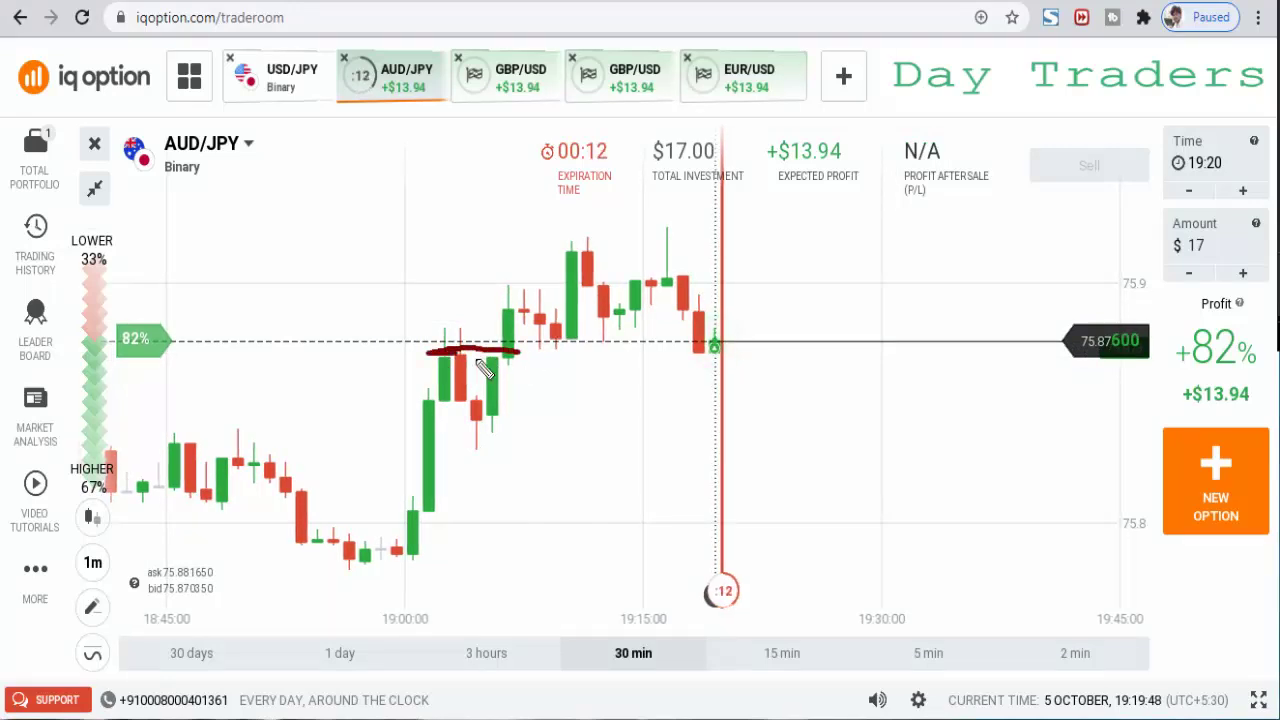
pyautogui.moveTo(557, 351); pyautogui.dragTo(569, 353)
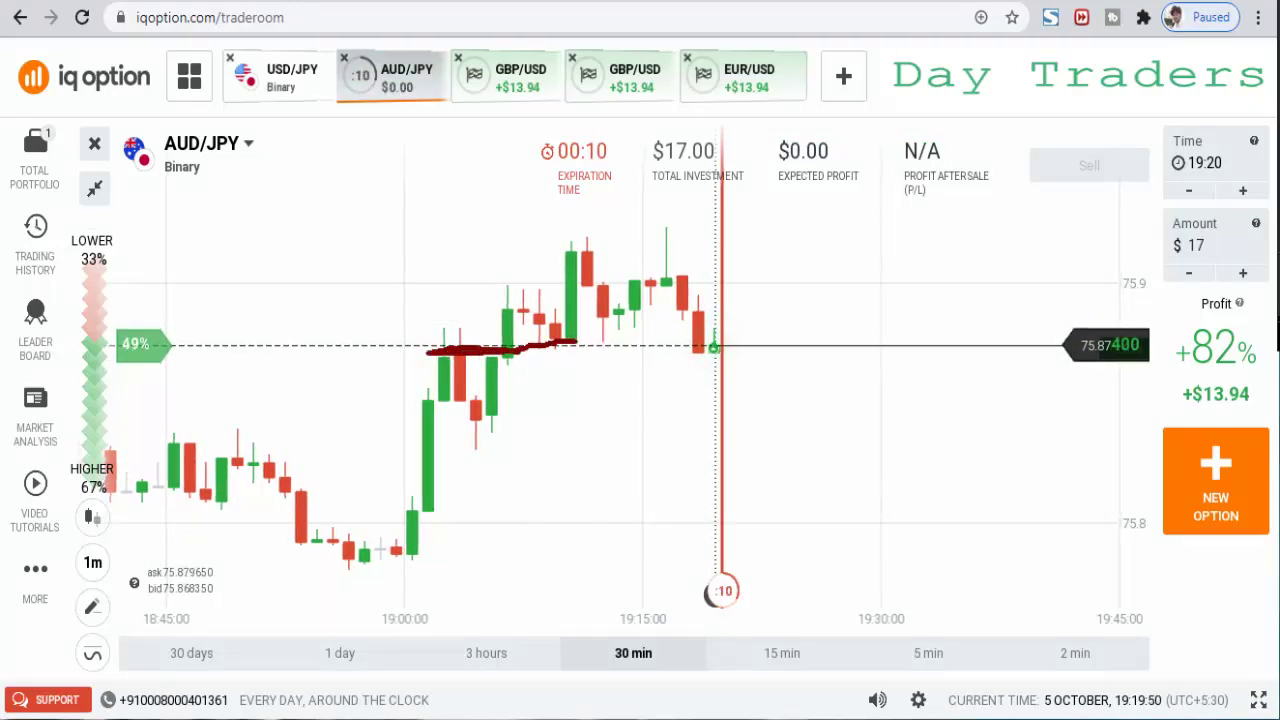
pyautogui.press('Escape')
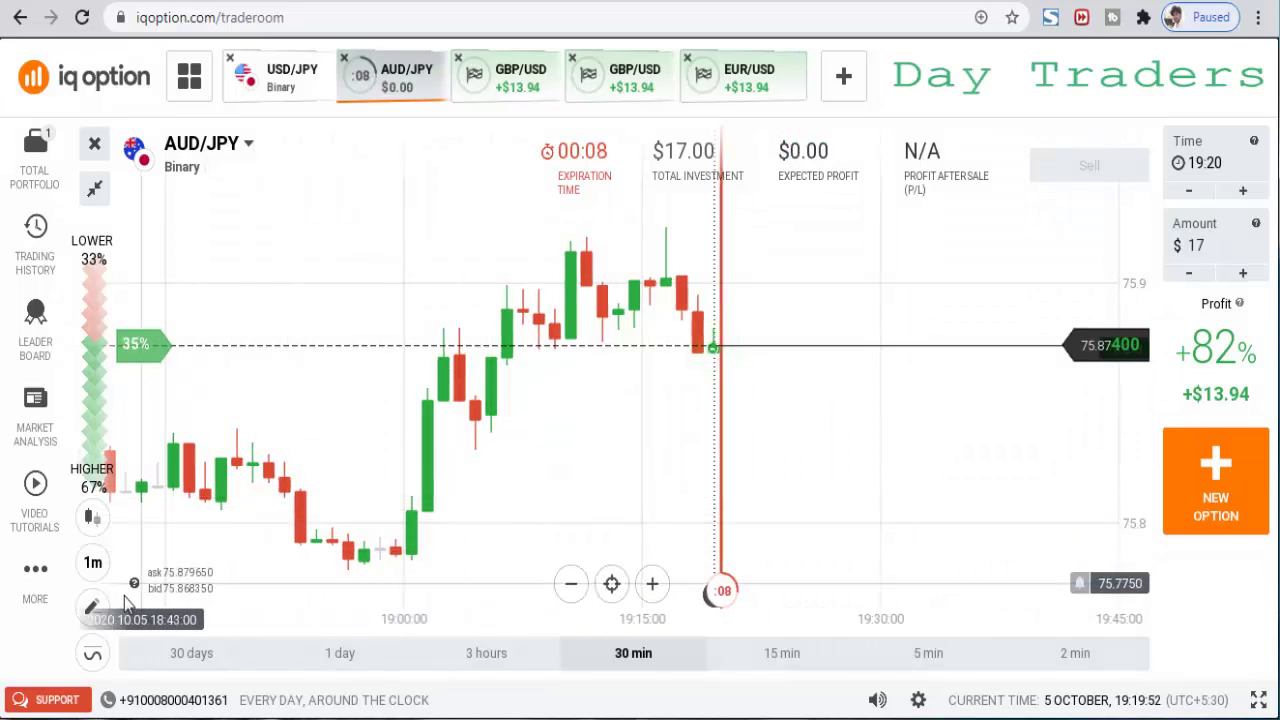
# Step: Add a horizontal line on the AUD/JPY chart at about 75.871, along the top of the 19:03 candle
pyautogui.click(92, 606)
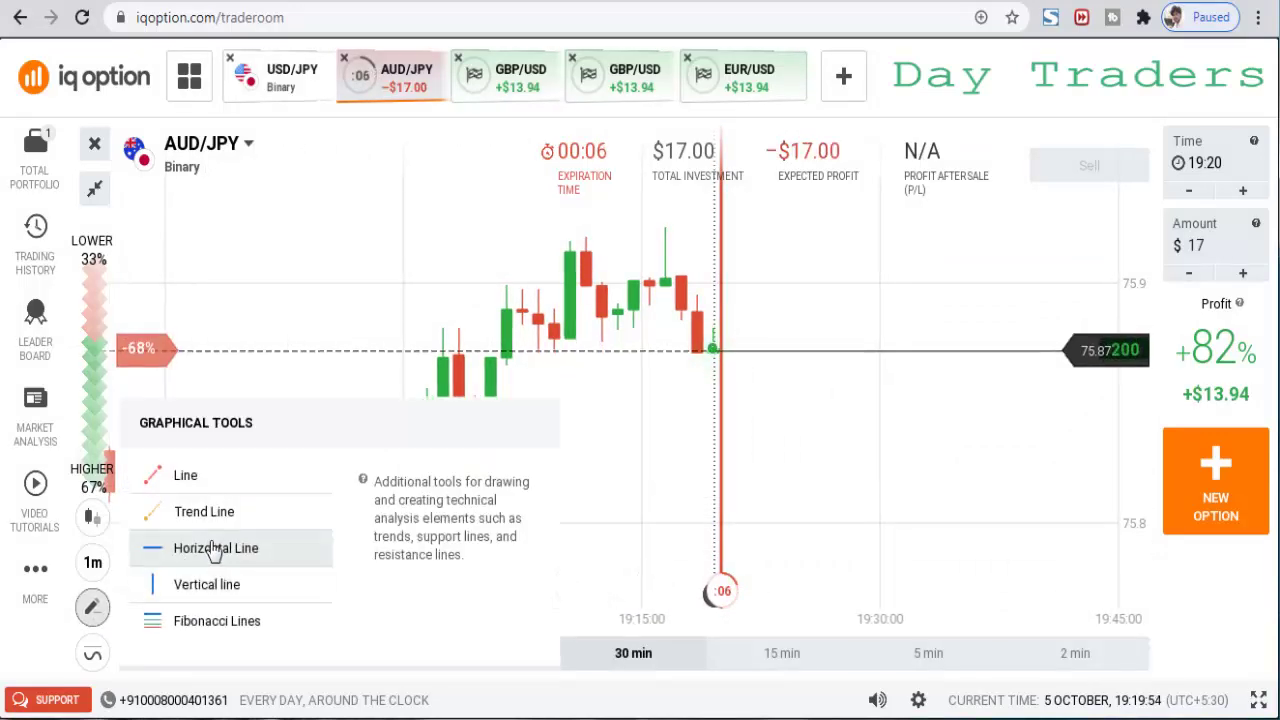
pyautogui.click(213, 549)
pyautogui.click(456, 353)
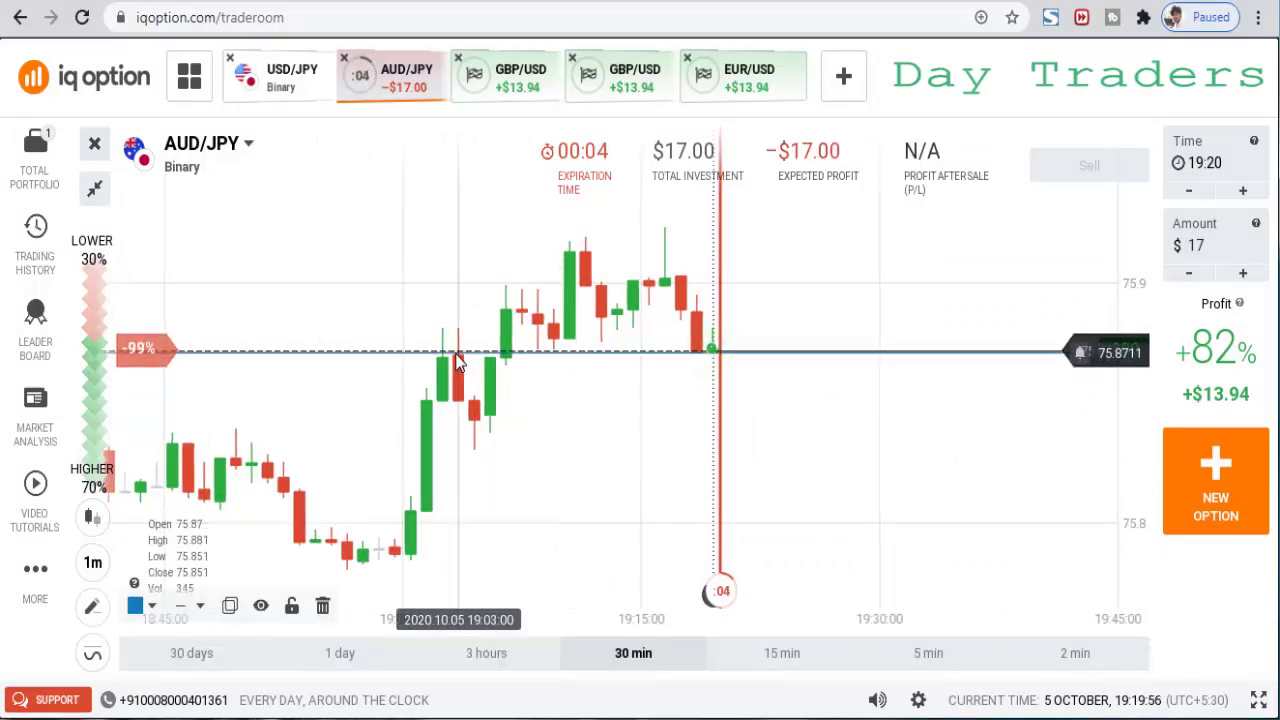
pyautogui.scroll(2, 880, 470)
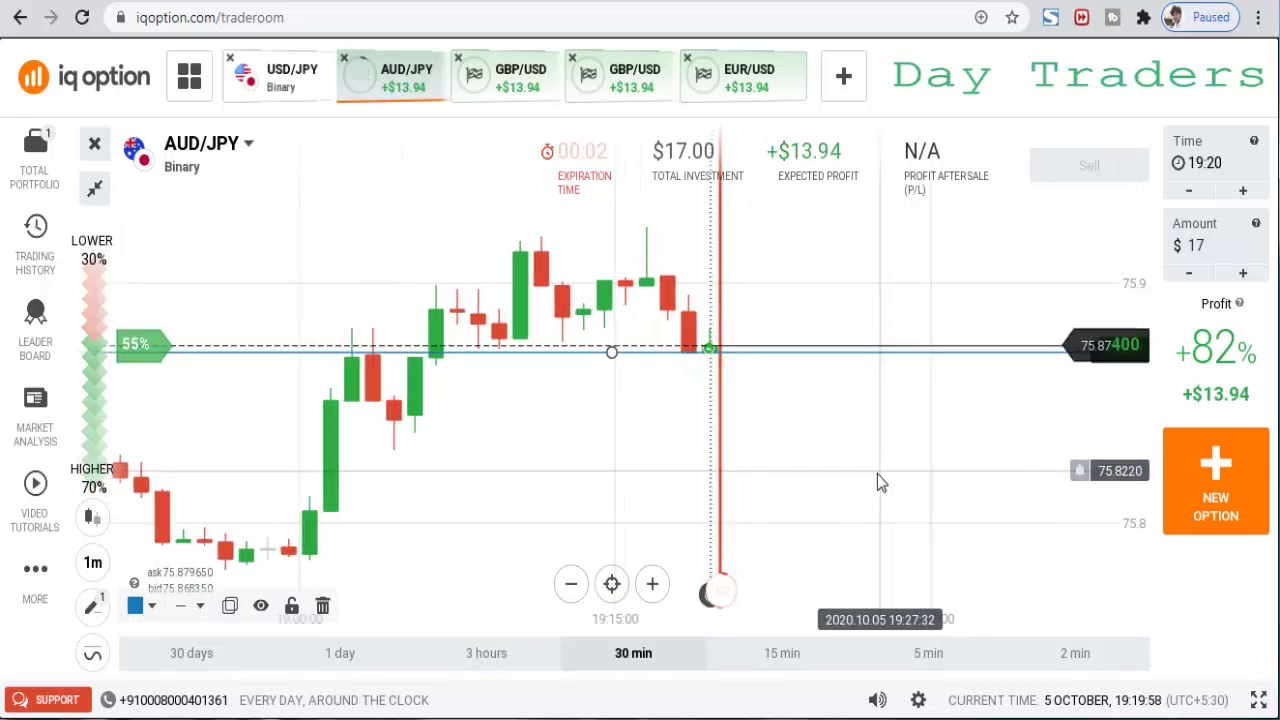
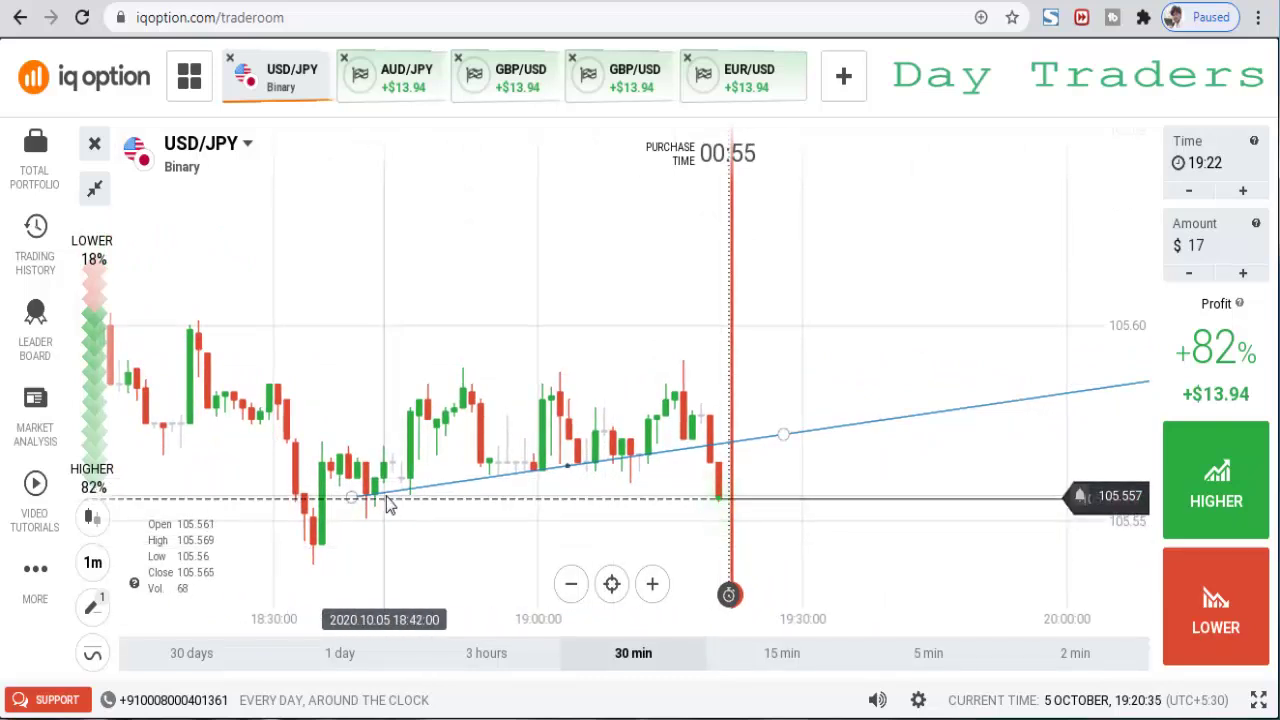
# Step: Move the rising USD/JPY trend line above the swing highs and add a horizontal support line at about 105.557
pyautogui.moveTo(569, 464); pyautogui.dragTo(558, 348)
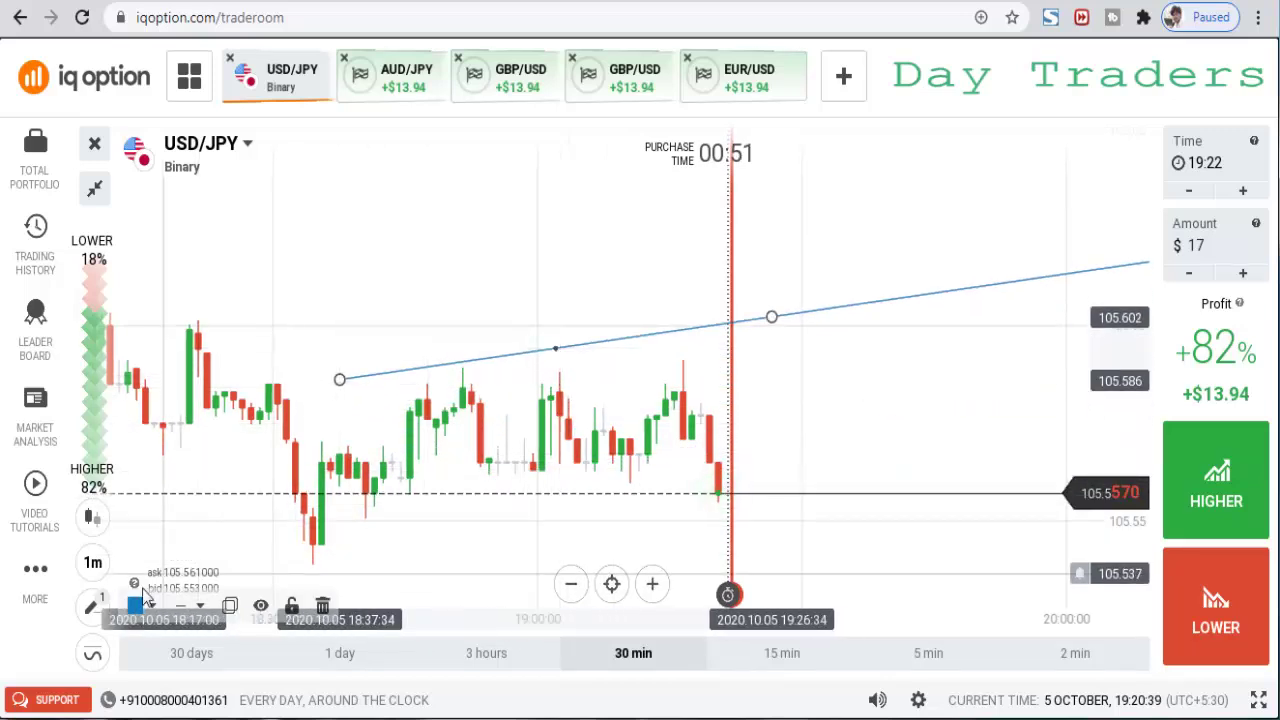
pyautogui.click(92, 607)
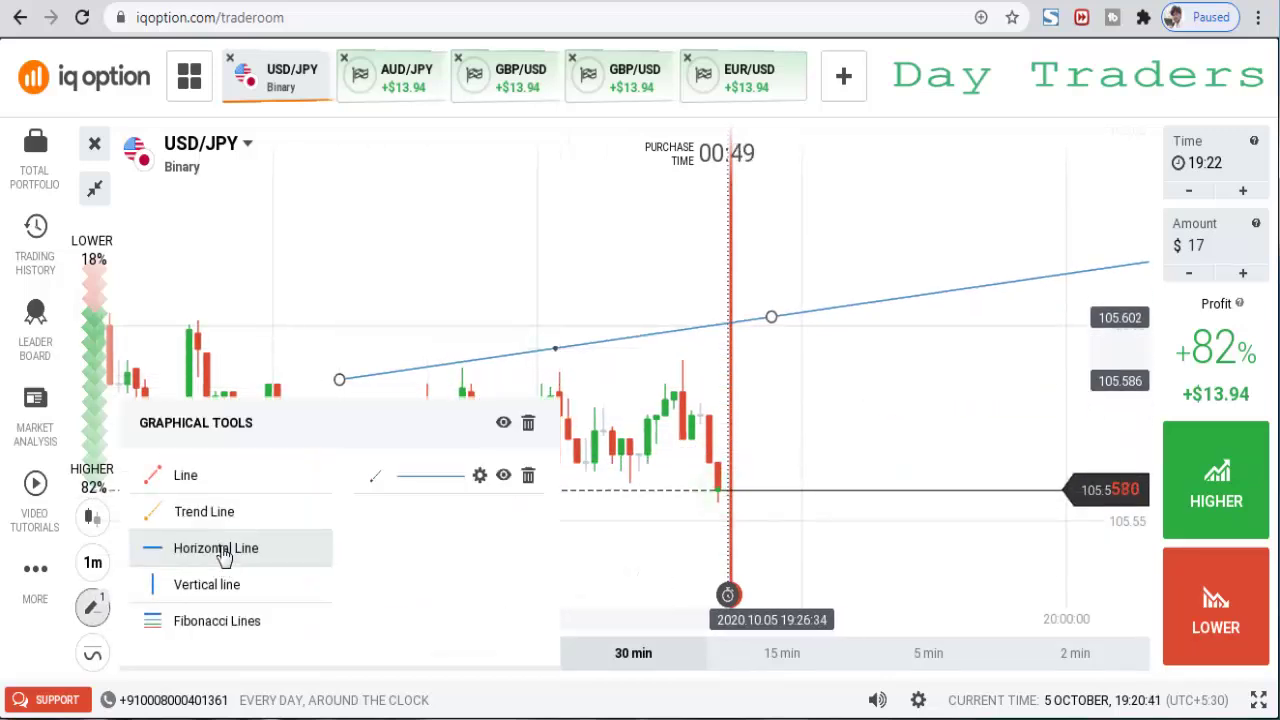
pyautogui.click(224, 553)
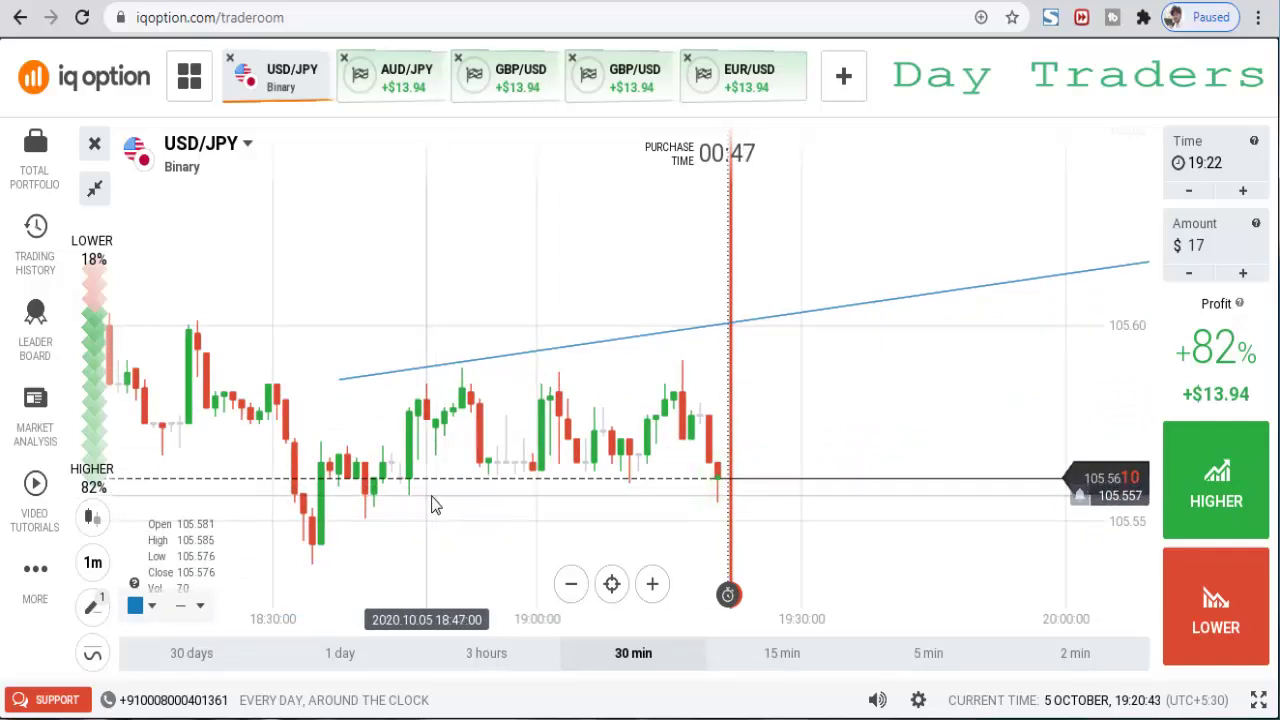
pyautogui.click(435, 495)
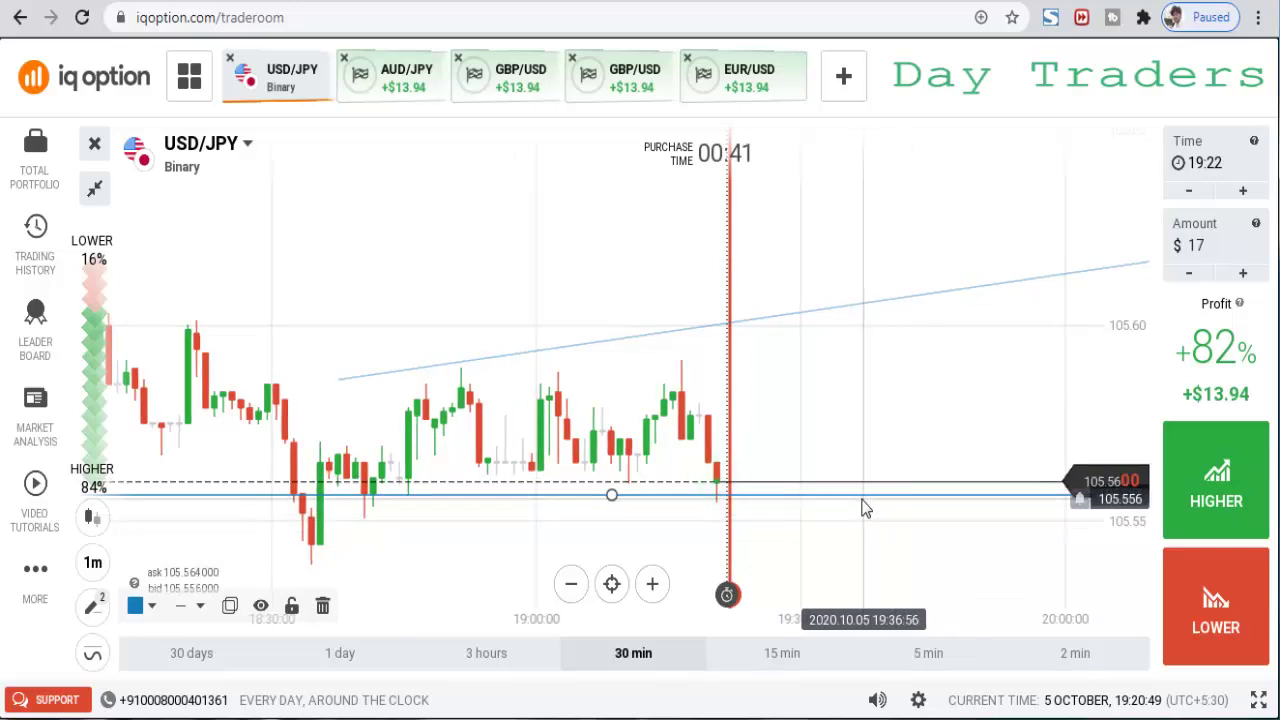
# Step: Add a second horizontal line on the USD/JPY chart at about 105.563, along the recent candle lows
pyautogui.scroll(-2, 930, 518)
pyautogui.moveTo(388, 290); pyautogui.dragTo(358, 259)
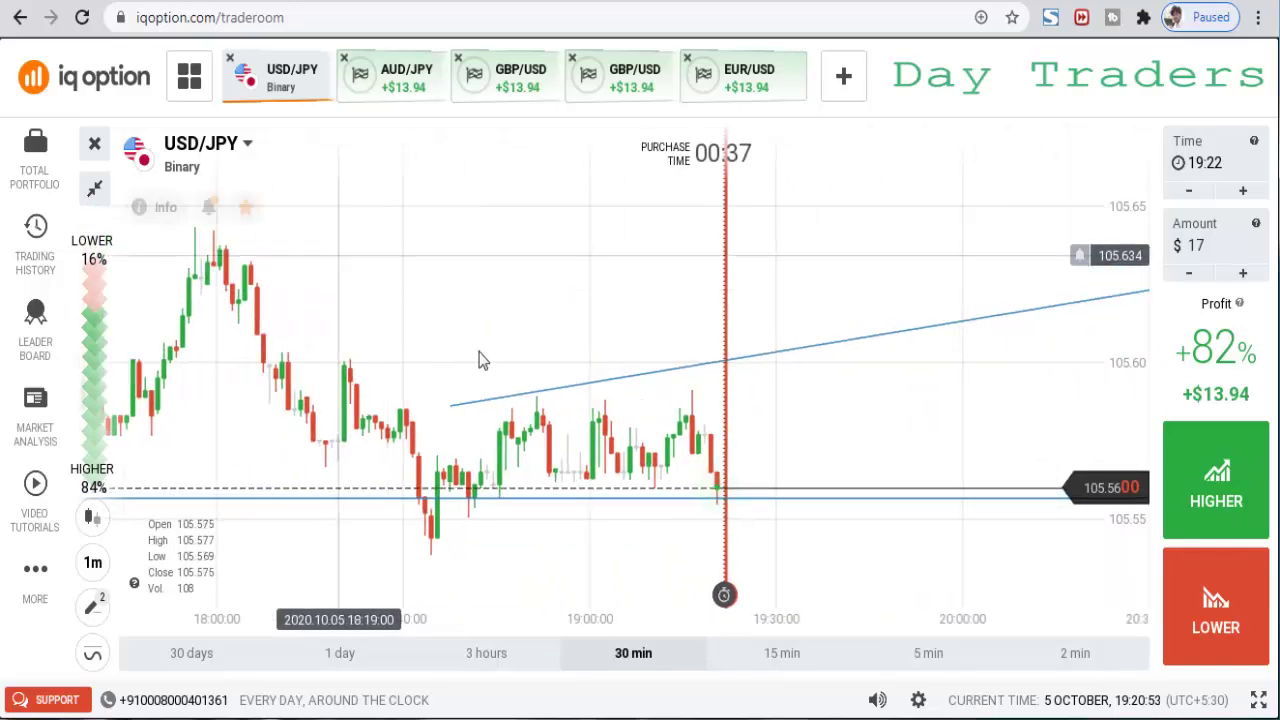
pyautogui.scroll(2, 808, 534)
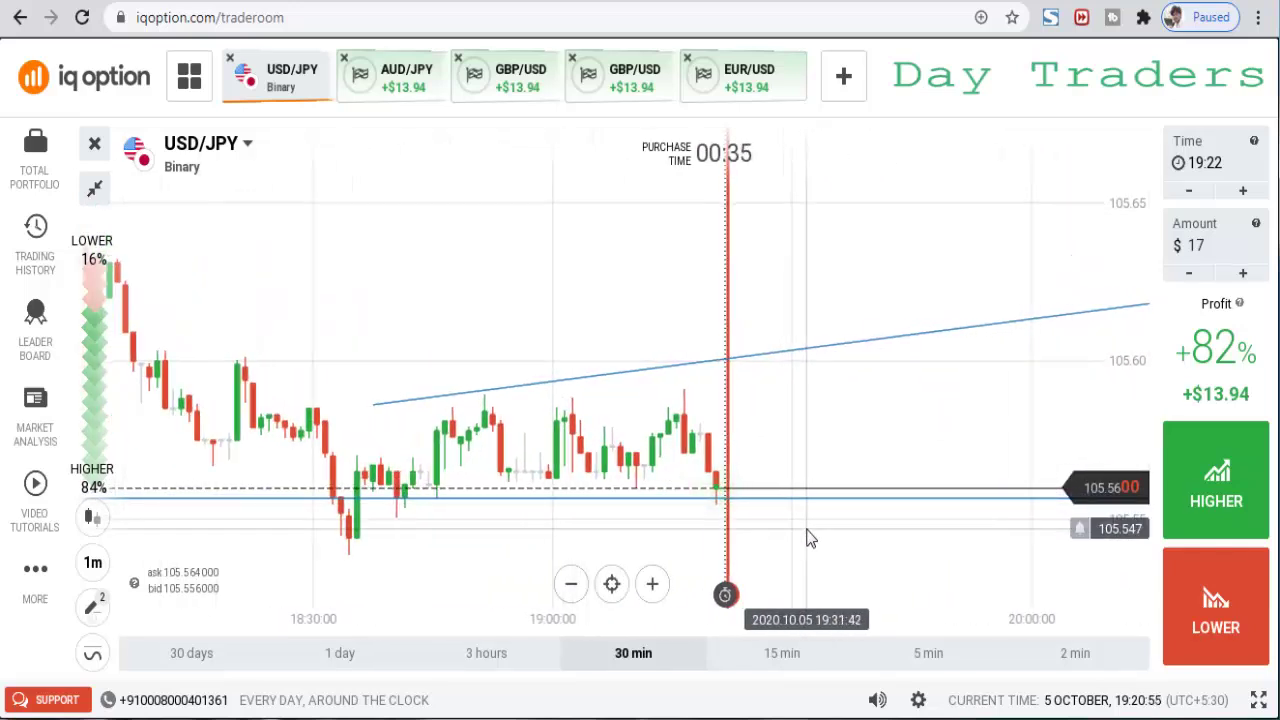
pyautogui.click(413, 498)
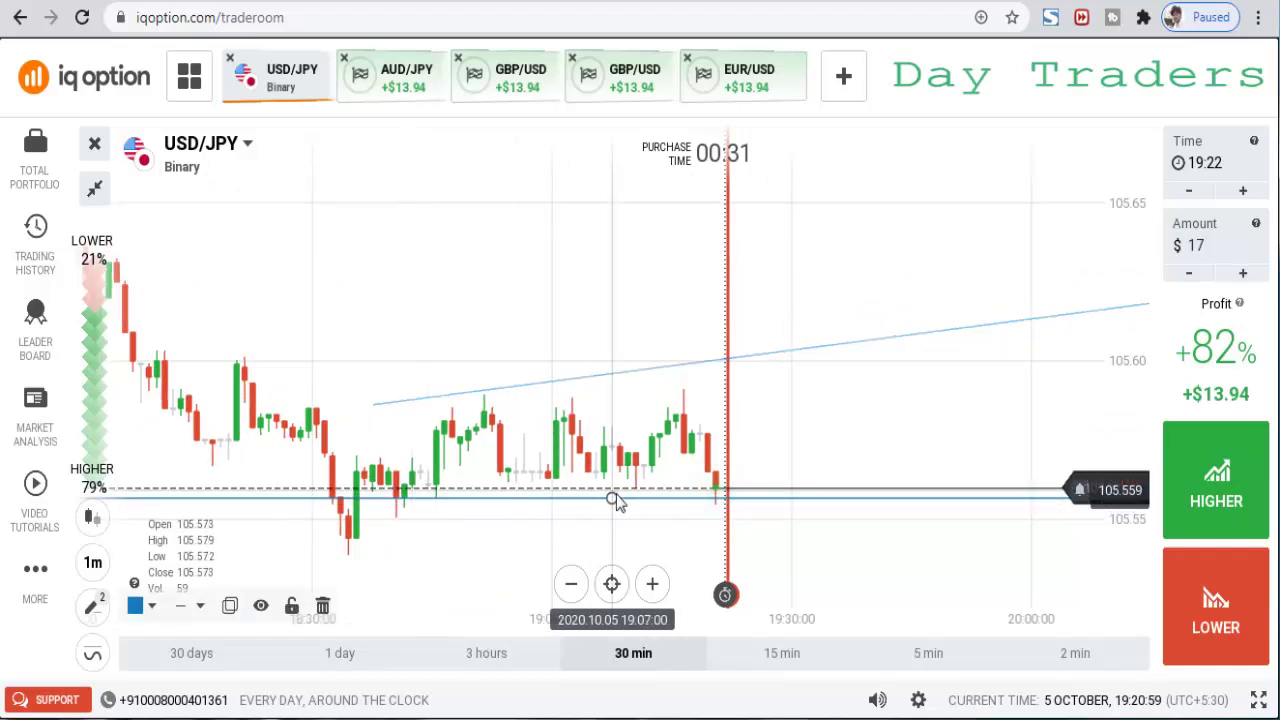
pyautogui.click(92, 606)
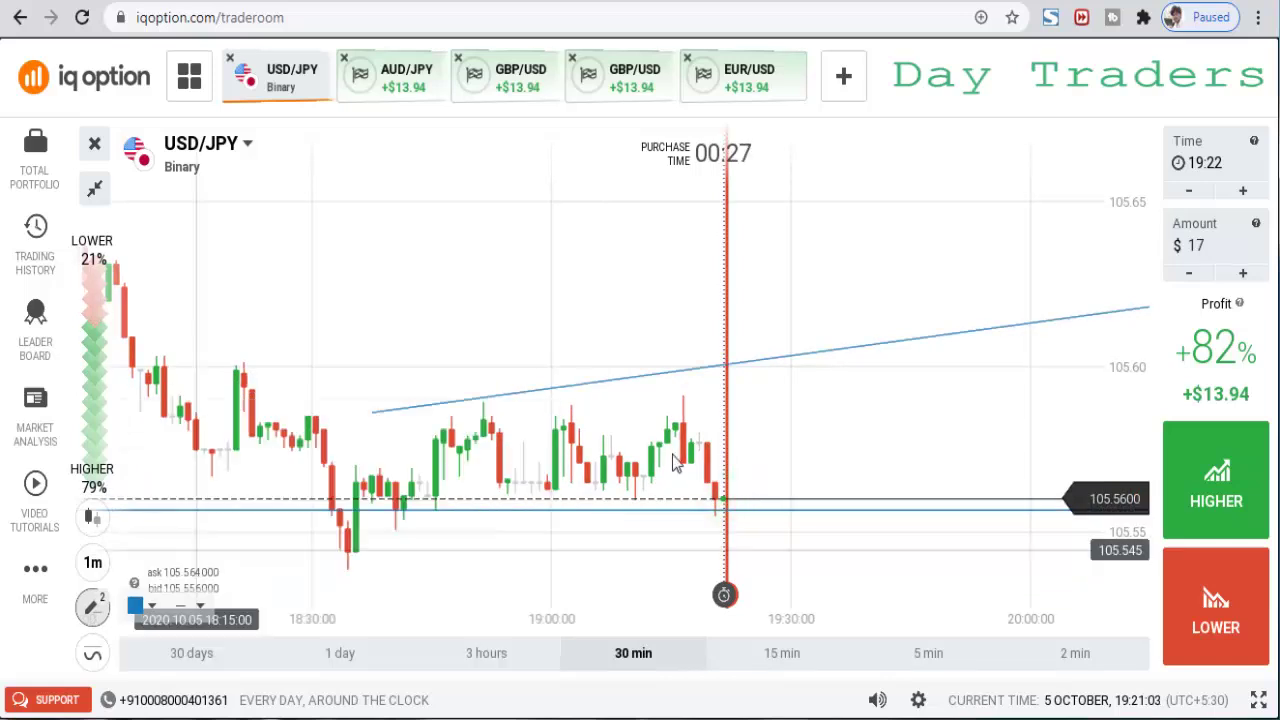
pyautogui.click(603, 491)
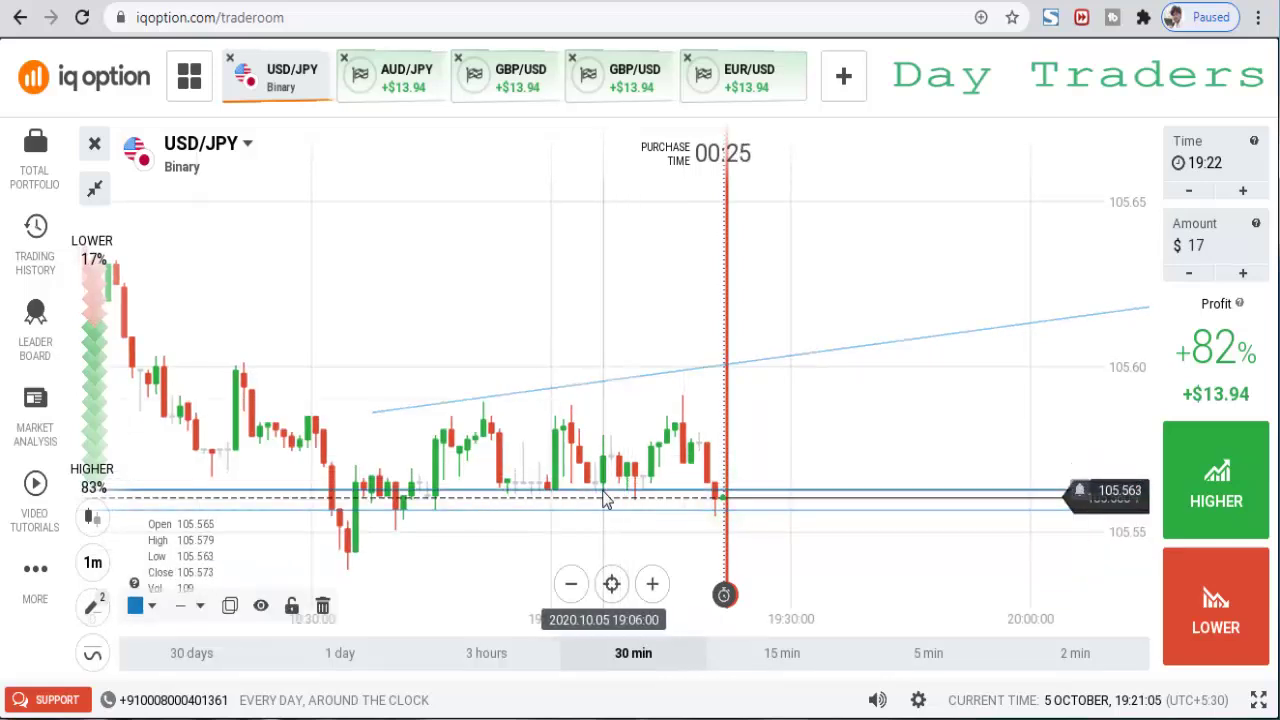
pyautogui.click(940, 566)
pyautogui.scroll(3, 937, 567)
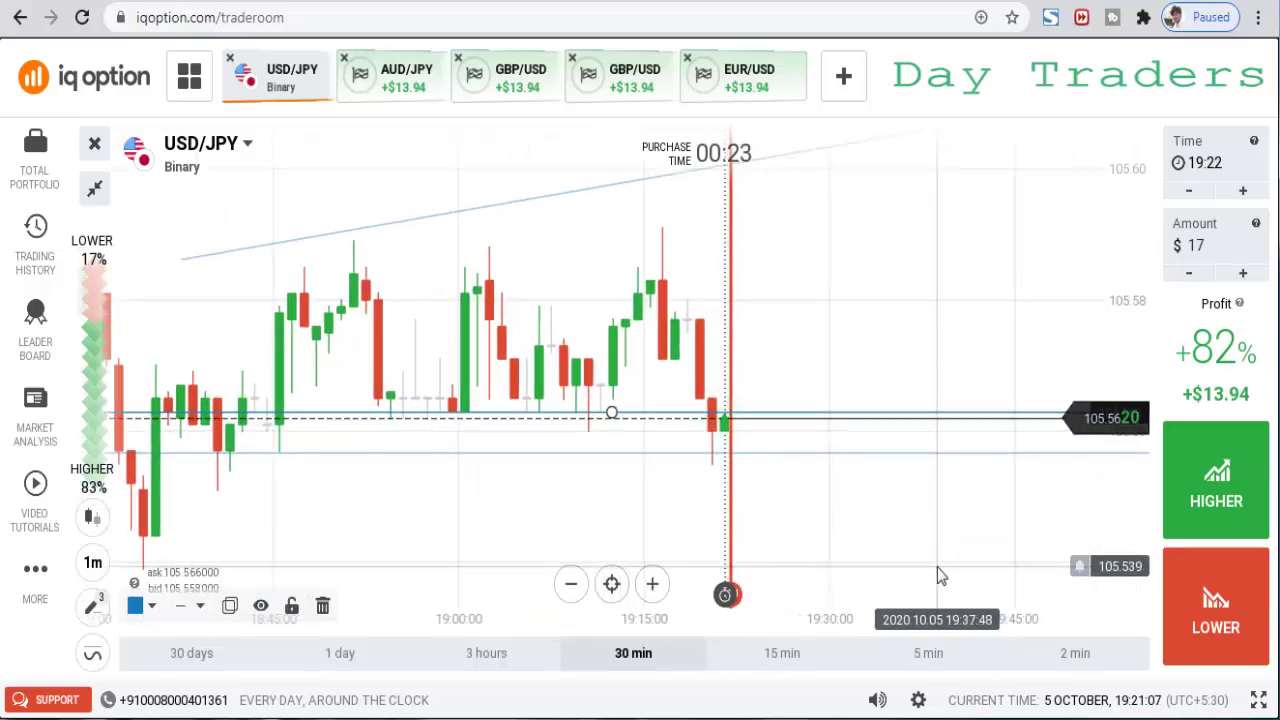
# Step: Place a $17 LOWER trade on USD/JPY expiring at 19:22
pyautogui.moveTo(937, 567); pyautogui.dragTo(831, 437)
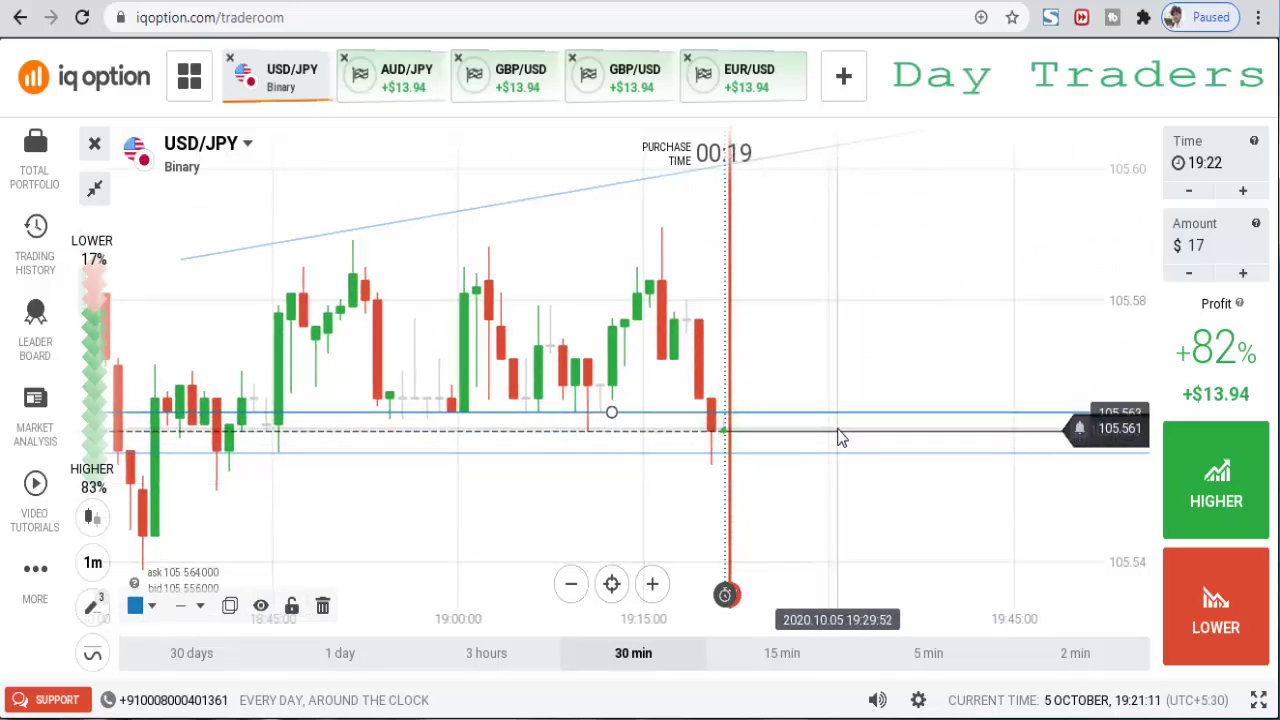
pyautogui.click(1228, 594)
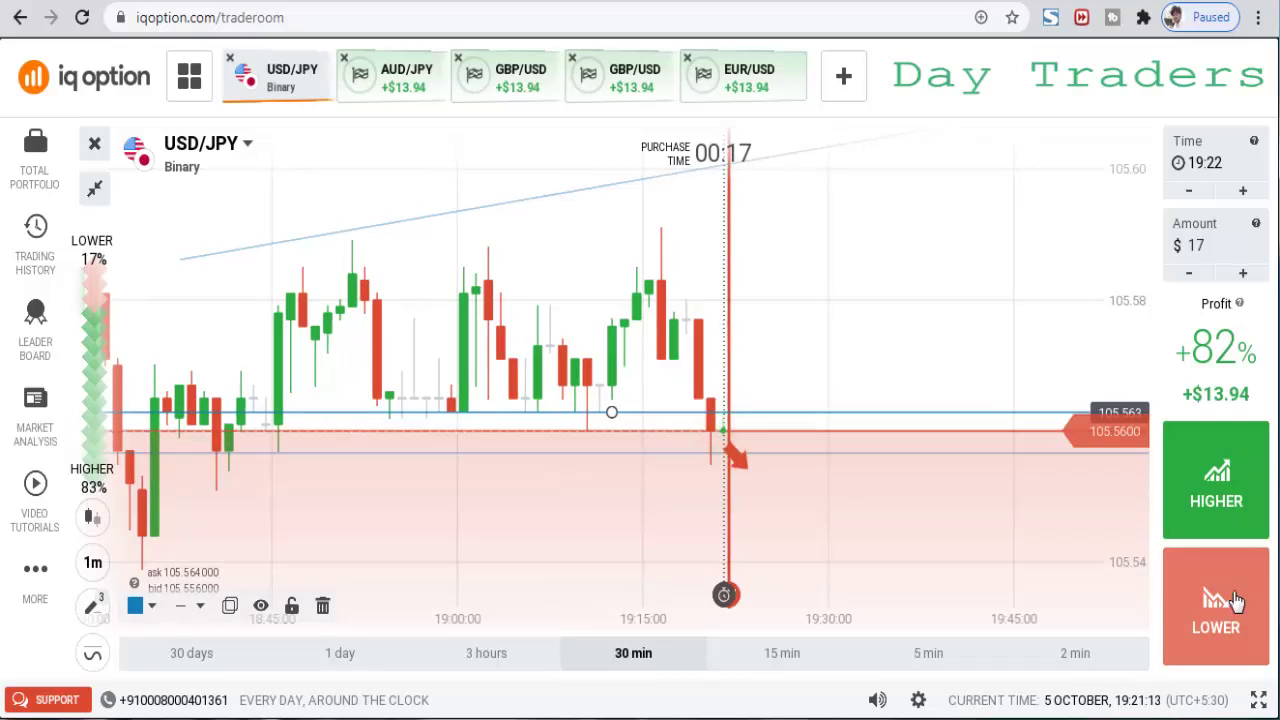
pyautogui.click(1228, 610)
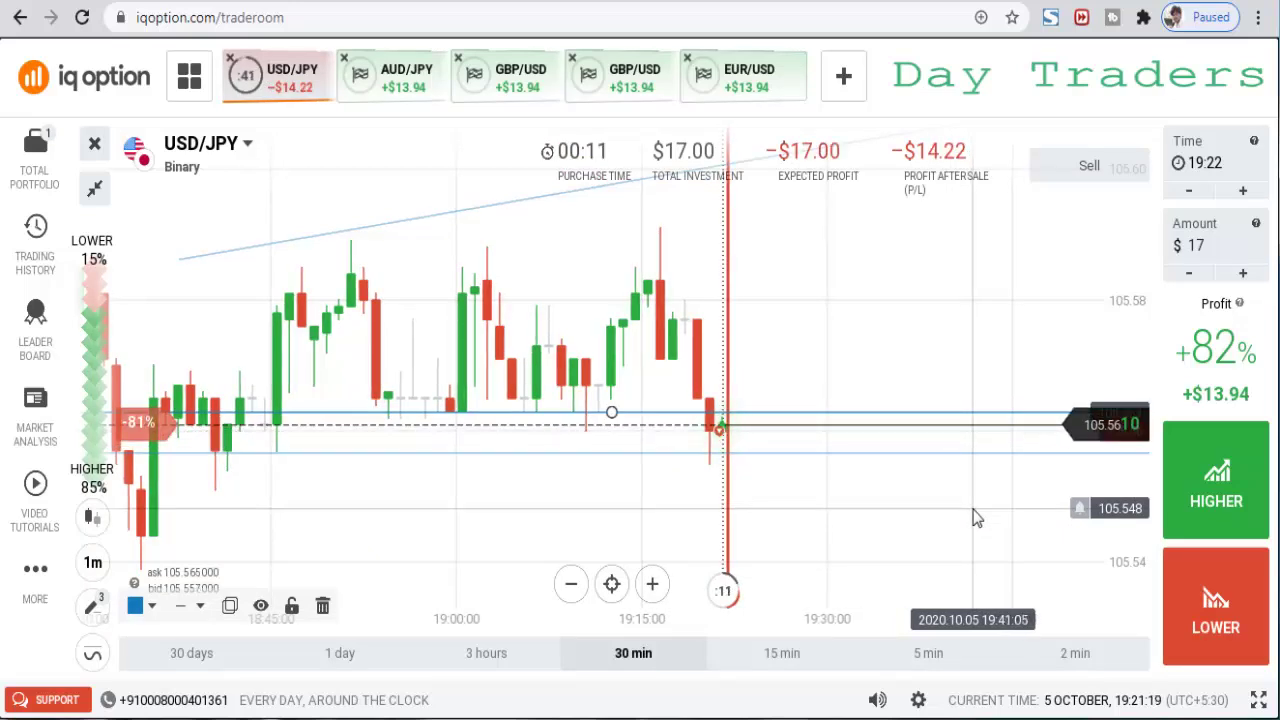
# Step: Sketch a rising line under the USD/JPY lows, a short support line below the entry, a candle box, and arrows pointing at both levels
pyautogui.scroll(-1, 993, 509)
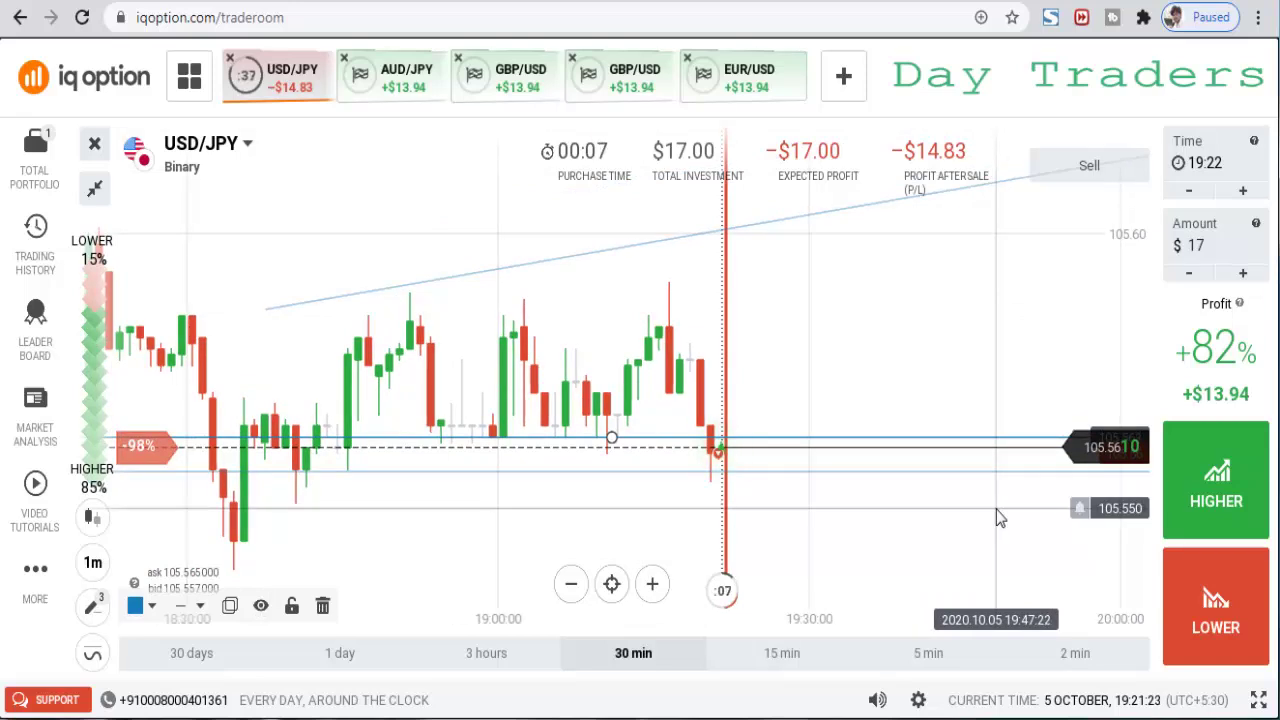
pyautogui.moveTo(917, 517); pyautogui.dragTo(989, 517)
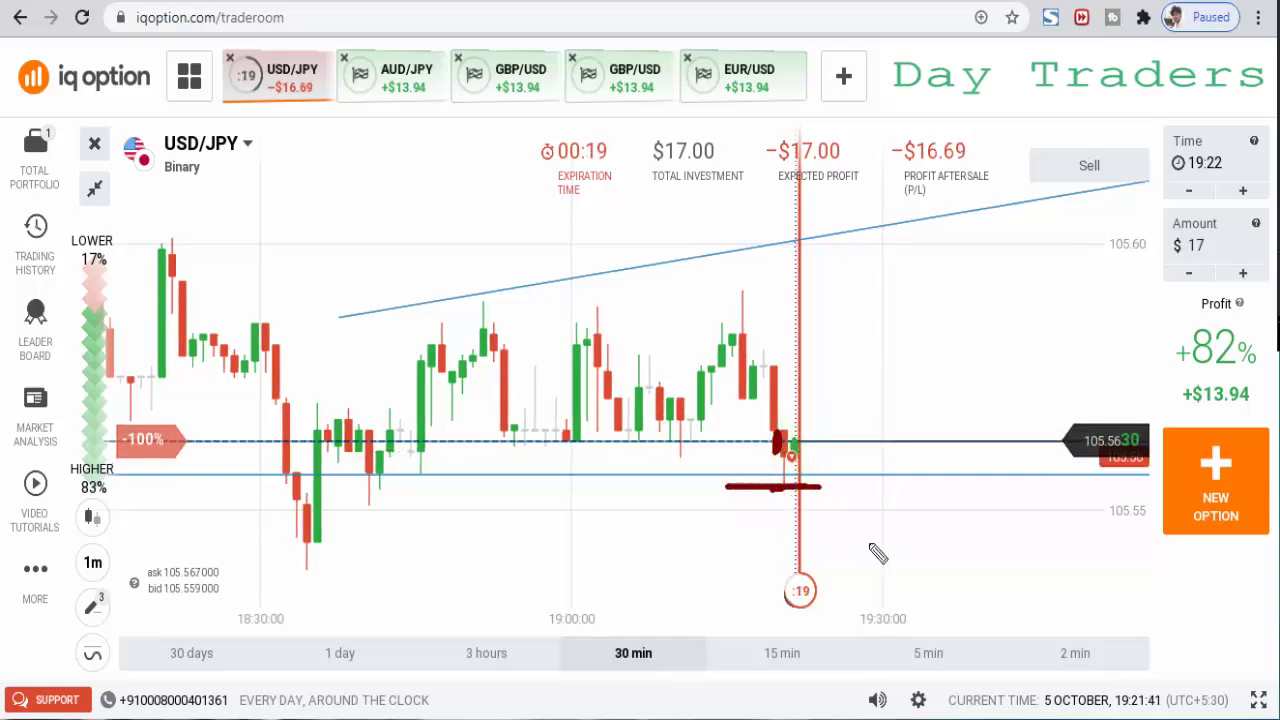
pyautogui.moveTo(312, 505)
pyautogui.mouseDown()
pyautogui.moveTo(666, 457)
pyautogui.moveTo(986, 380)
pyautogui.moveTo(980, 392)
pyautogui.mouseUp()
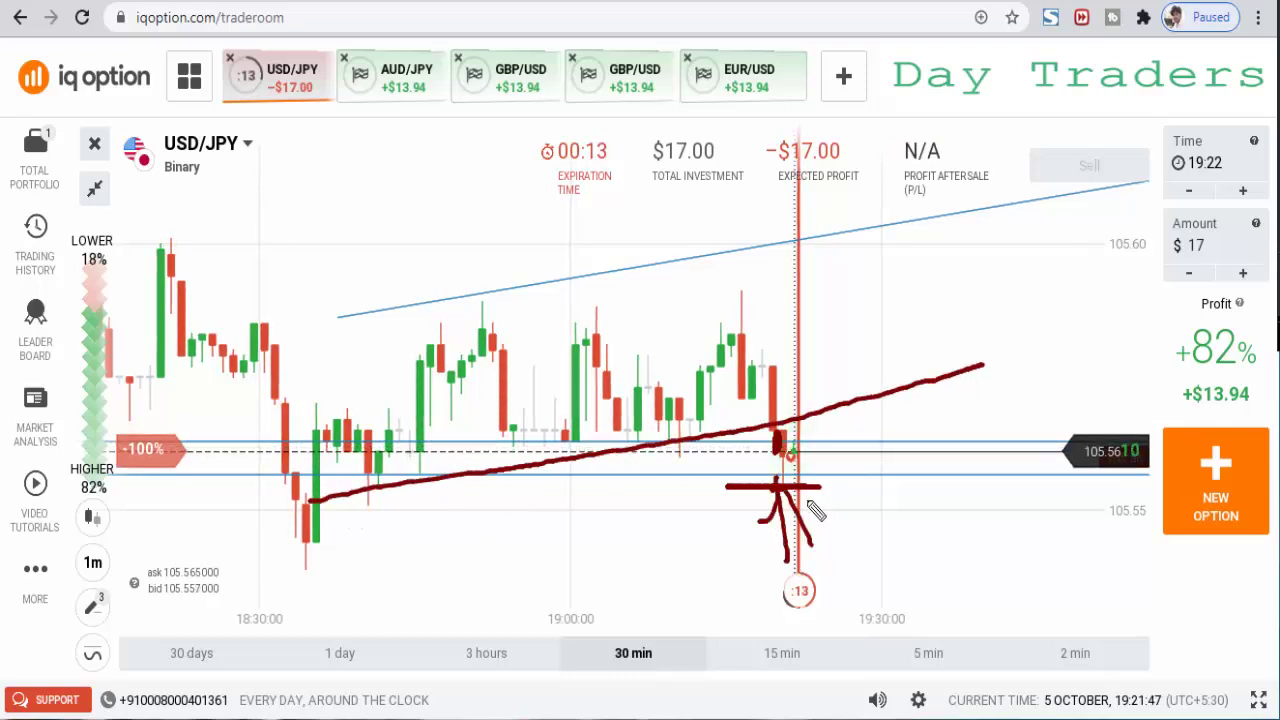
pyautogui.moveTo(796, 430)
pyautogui.mouseDown()
pyautogui.moveTo(807, 445)
pyautogui.moveTo(796, 446)
pyautogui.mouseUp()
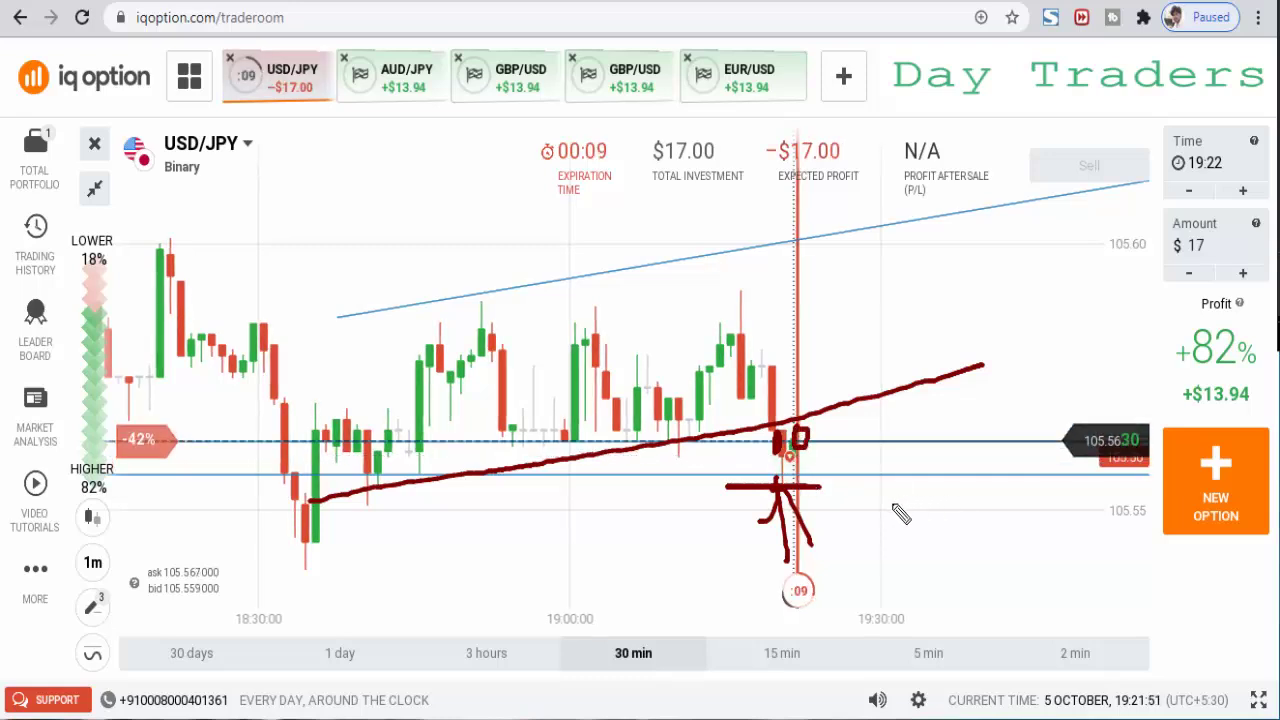
pyautogui.moveTo(838, 358); pyautogui.dragTo(812, 412)
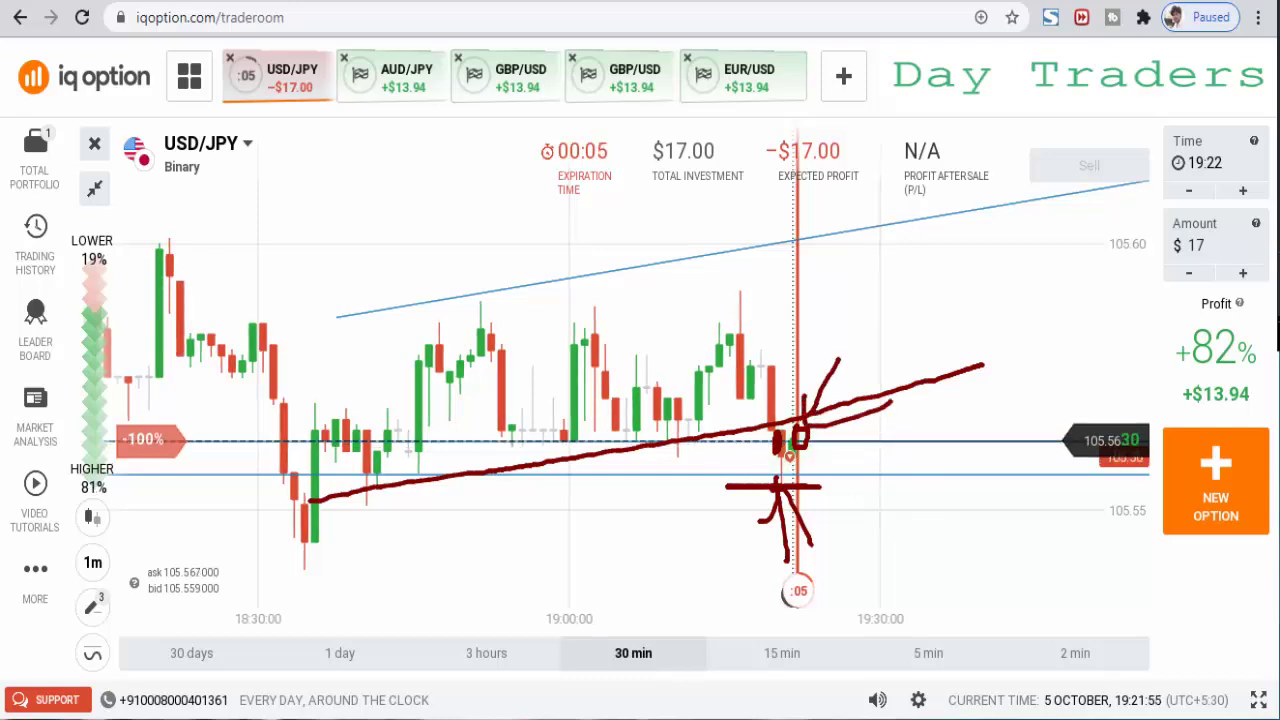
# Step: Clear the sketch and the finished trade's result, and place two $17 LOWER trades on USD/JPY expiring at 19:23
pyautogui.press('Escape')
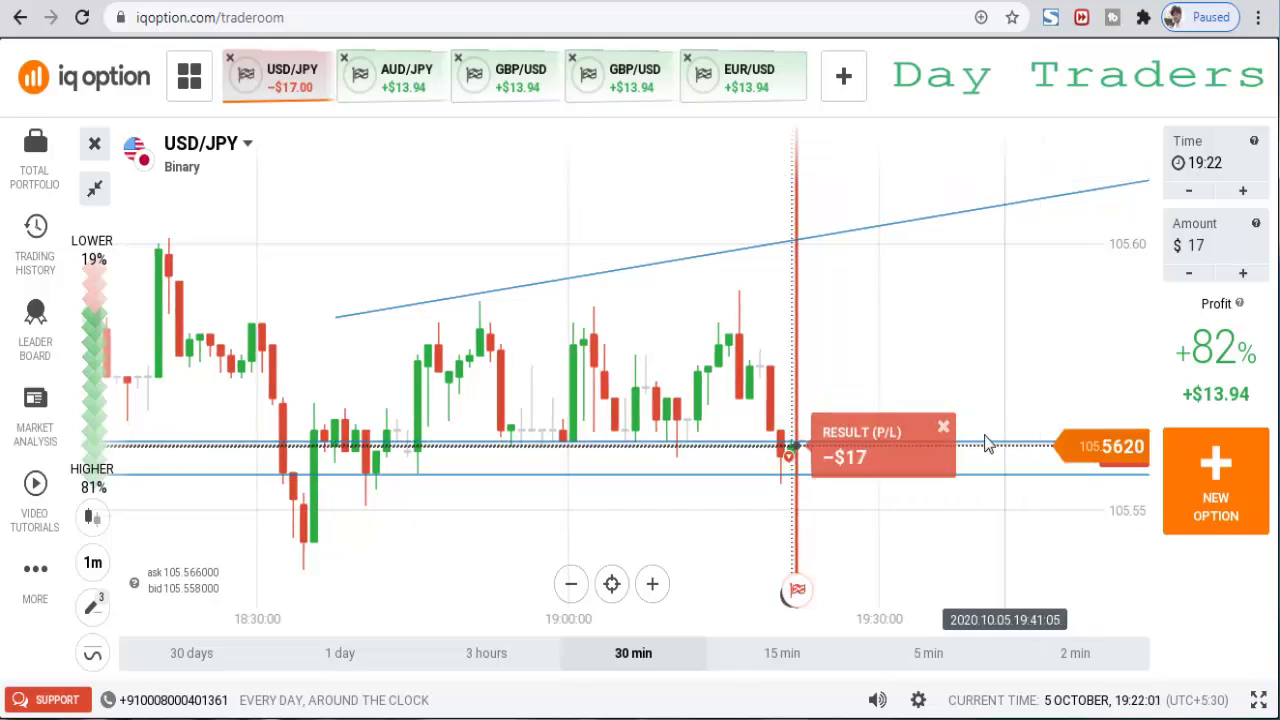
pyautogui.click(944, 428)
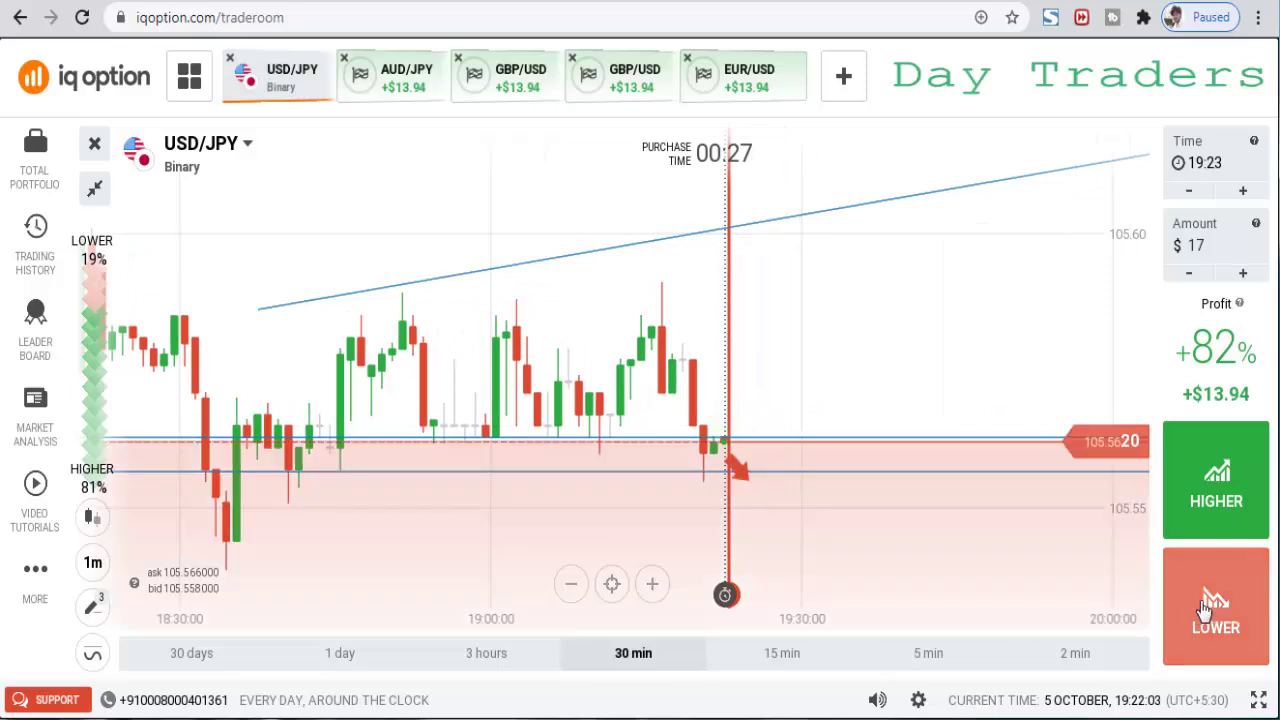
pyautogui.click(1226, 608)
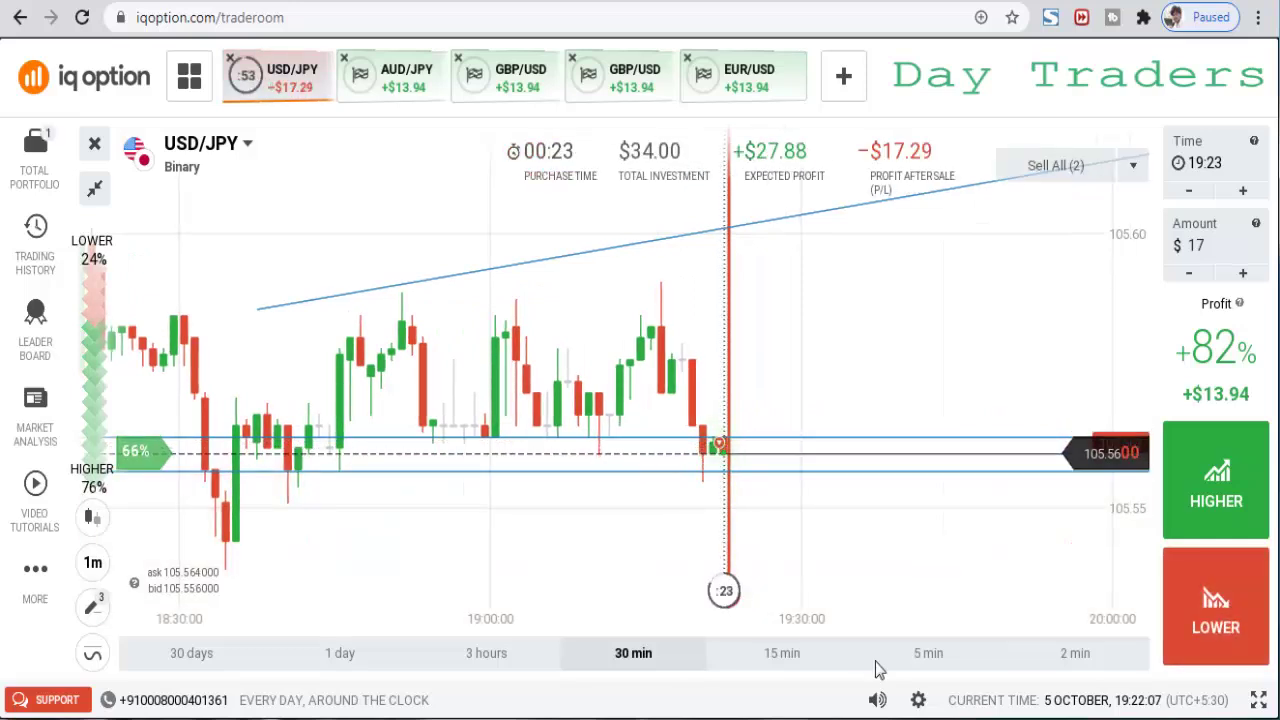
# Step: Sketch the recent USD/JPY drop and an arrow pointing at the entry between the two horizontal lines, and clear the sketch
pyautogui.scroll(-2, 908, 632)
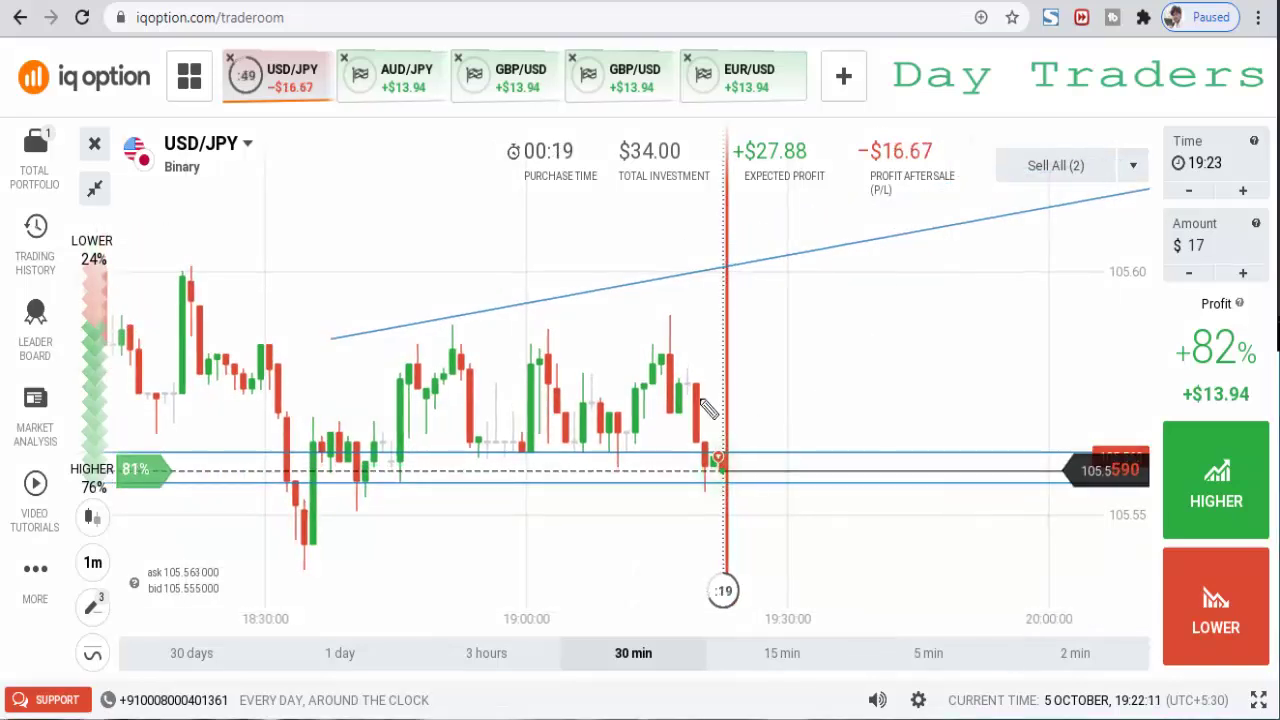
pyautogui.moveTo(716, 461); pyautogui.dragTo(722, 485)
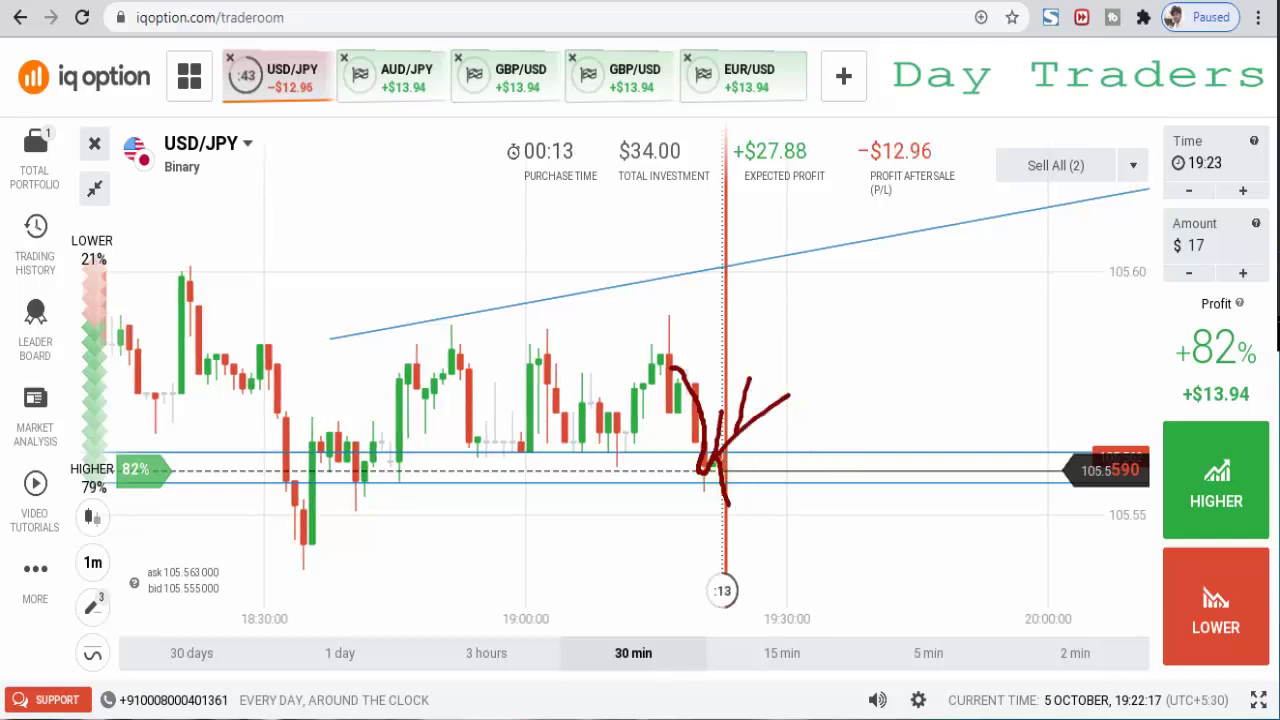
pyautogui.press('Escape')
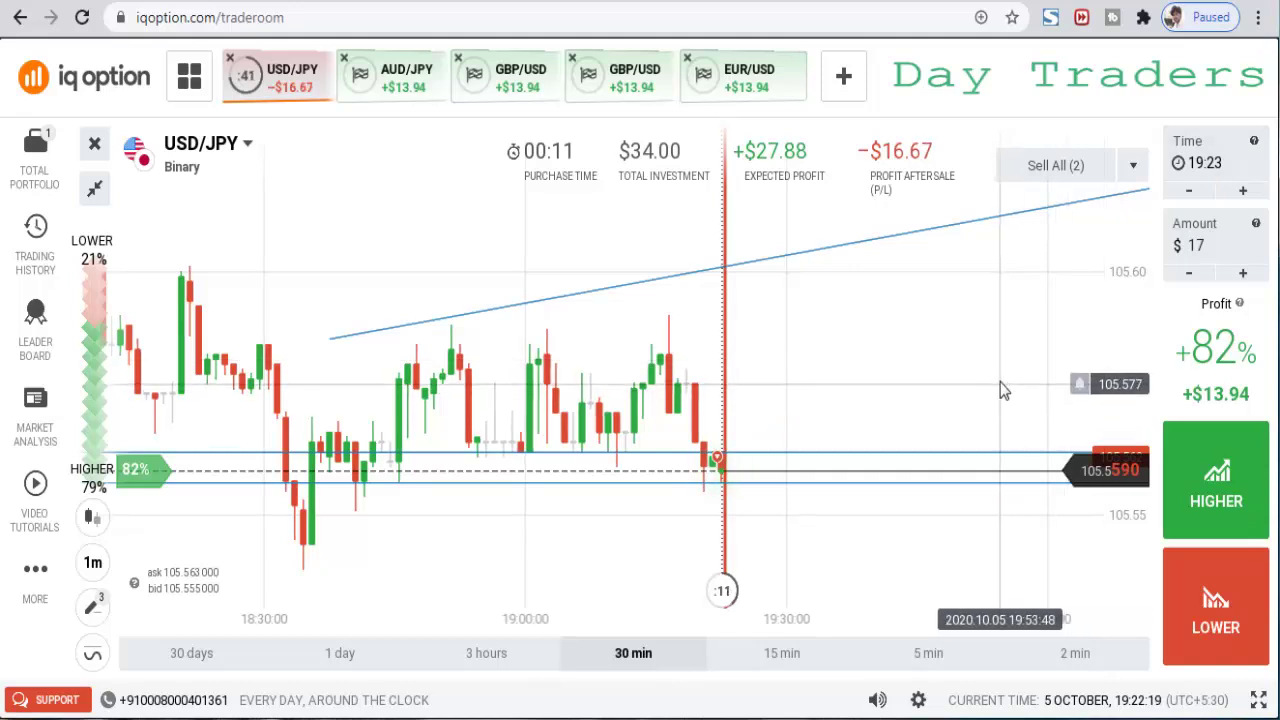
# Step: Sketch a support mark below the USD/JPY entry with an arrow, a candle box and a rising line under the lows, and clear everything
pyautogui.scroll(2, 971, 354)
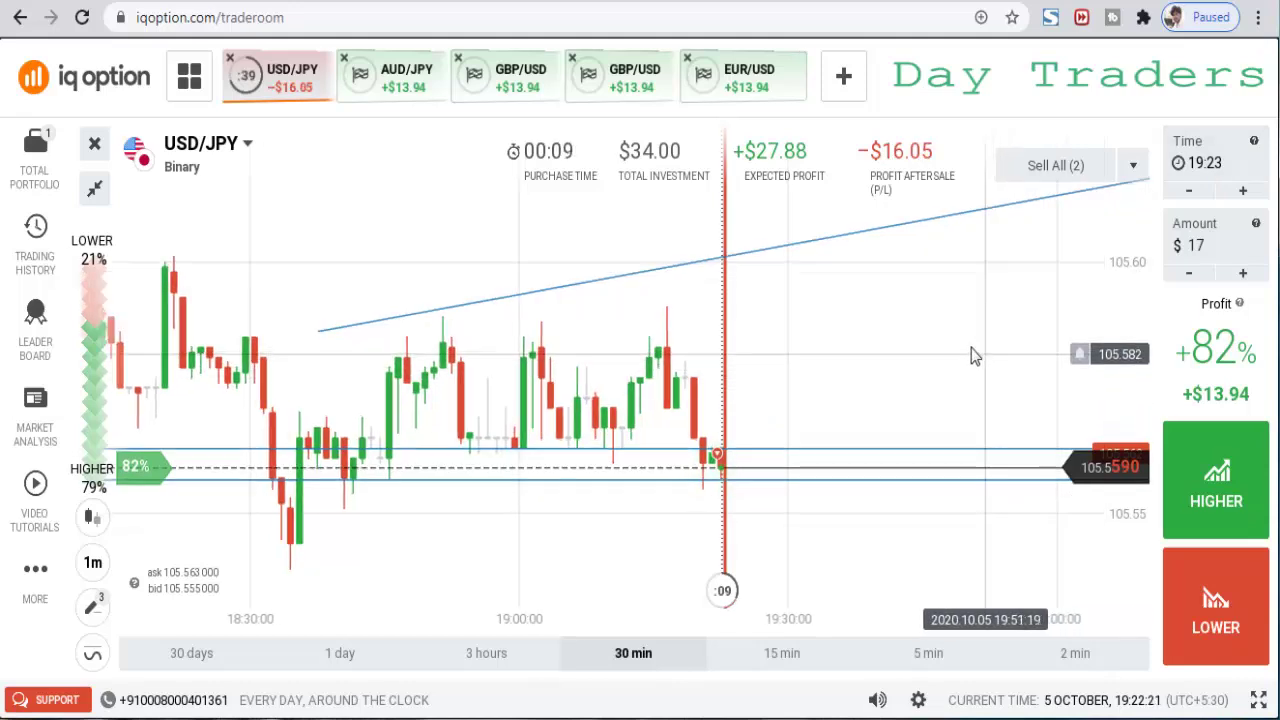
pyautogui.scroll(1, 966, 345)
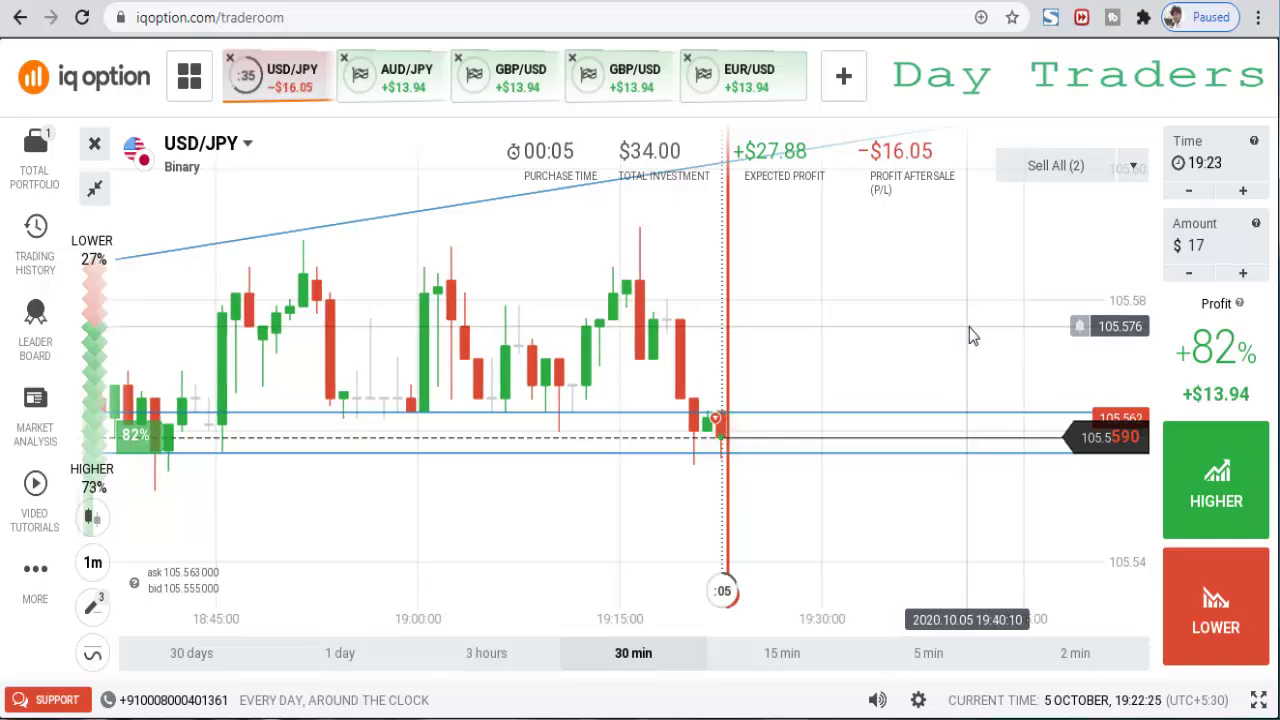
pyautogui.scroll(-2, 990, 325)
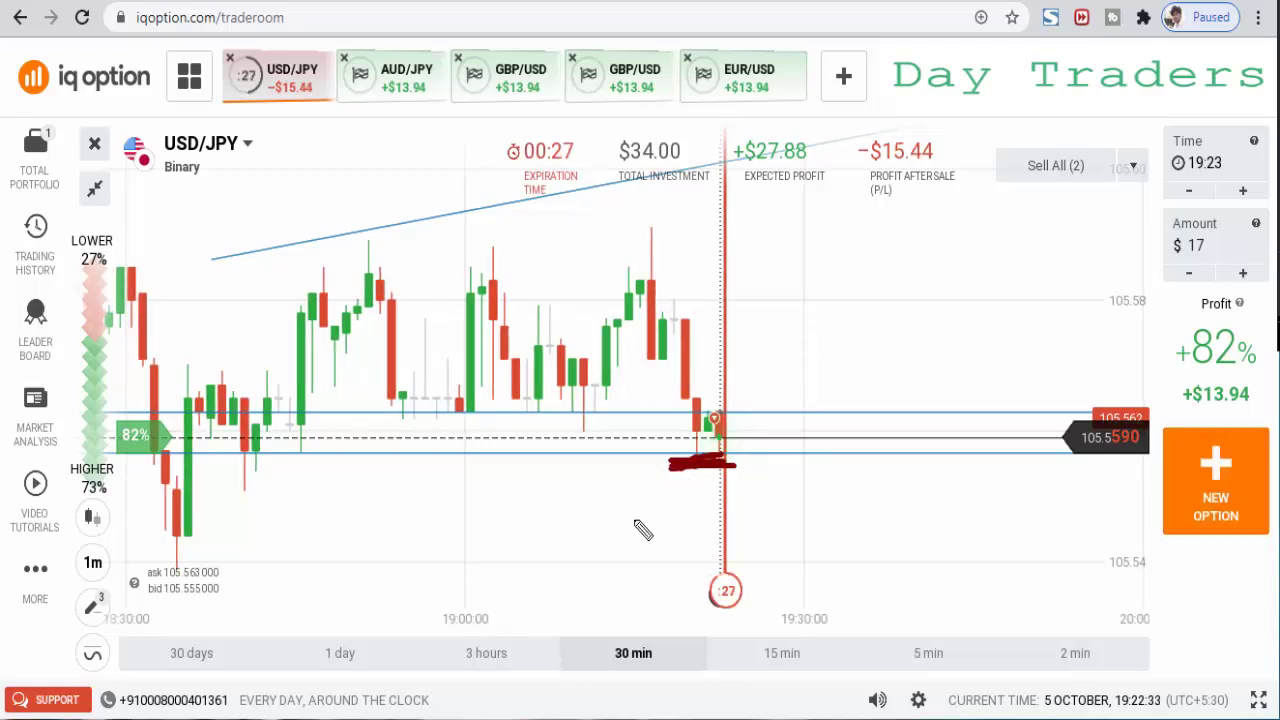
pyautogui.moveTo(552, 466)
pyautogui.mouseDown()
pyautogui.moveTo(631, 465)
pyautogui.moveTo(613, 482)
pyautogui.mouseUp()
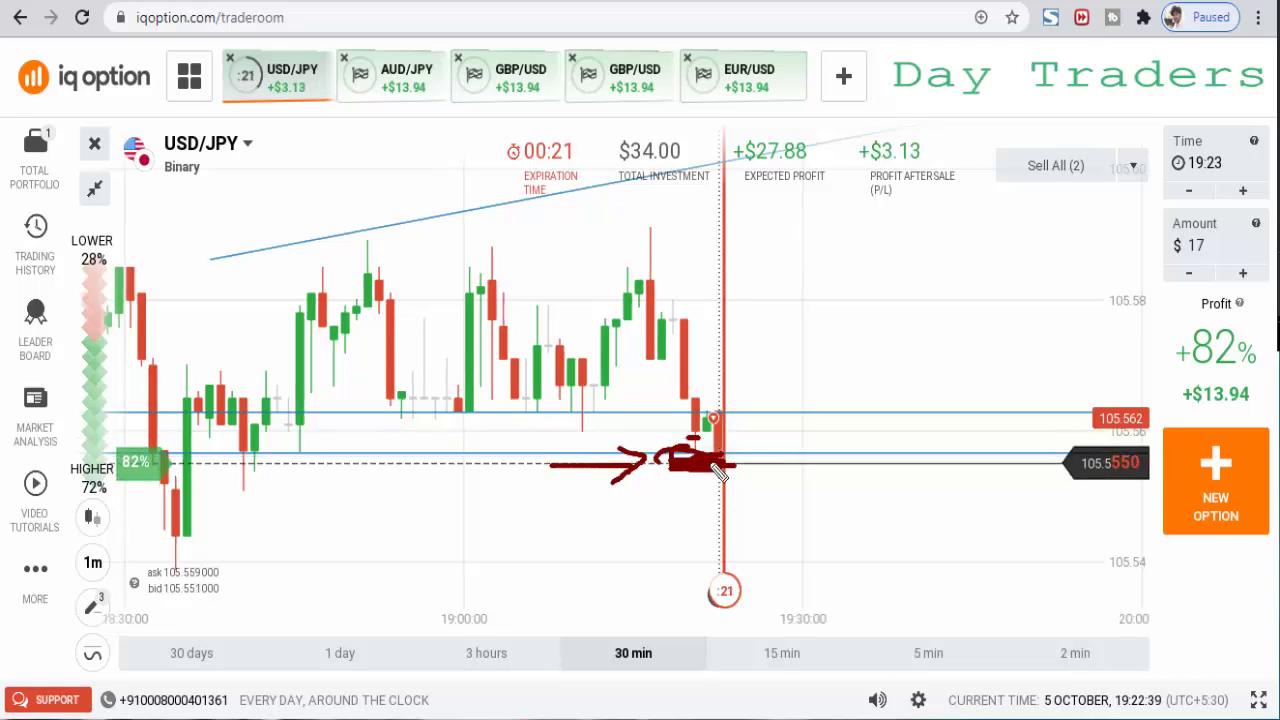
pyautogui.moveTo(702, 409); pyautogui.dragTo(712, 424)
pyautogui.moveTo(215, 455); pyautogui.dragTo(710, 382)
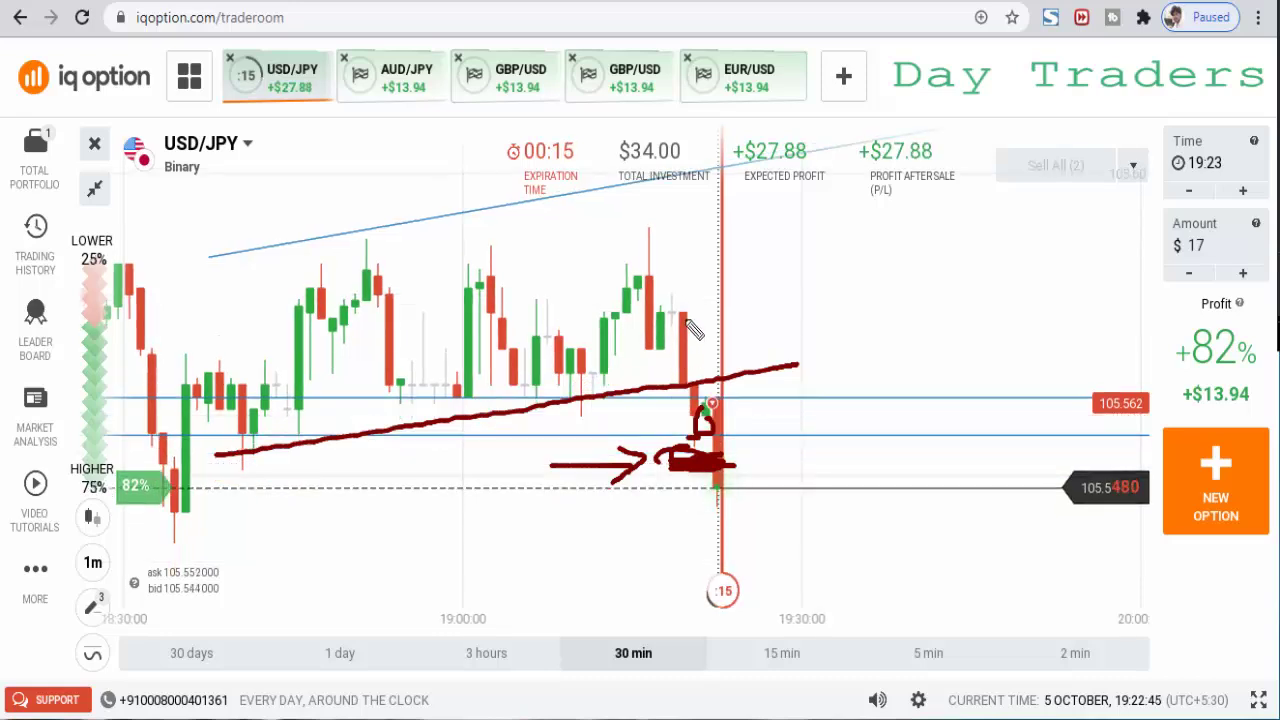
pyautogui.press('Escape')
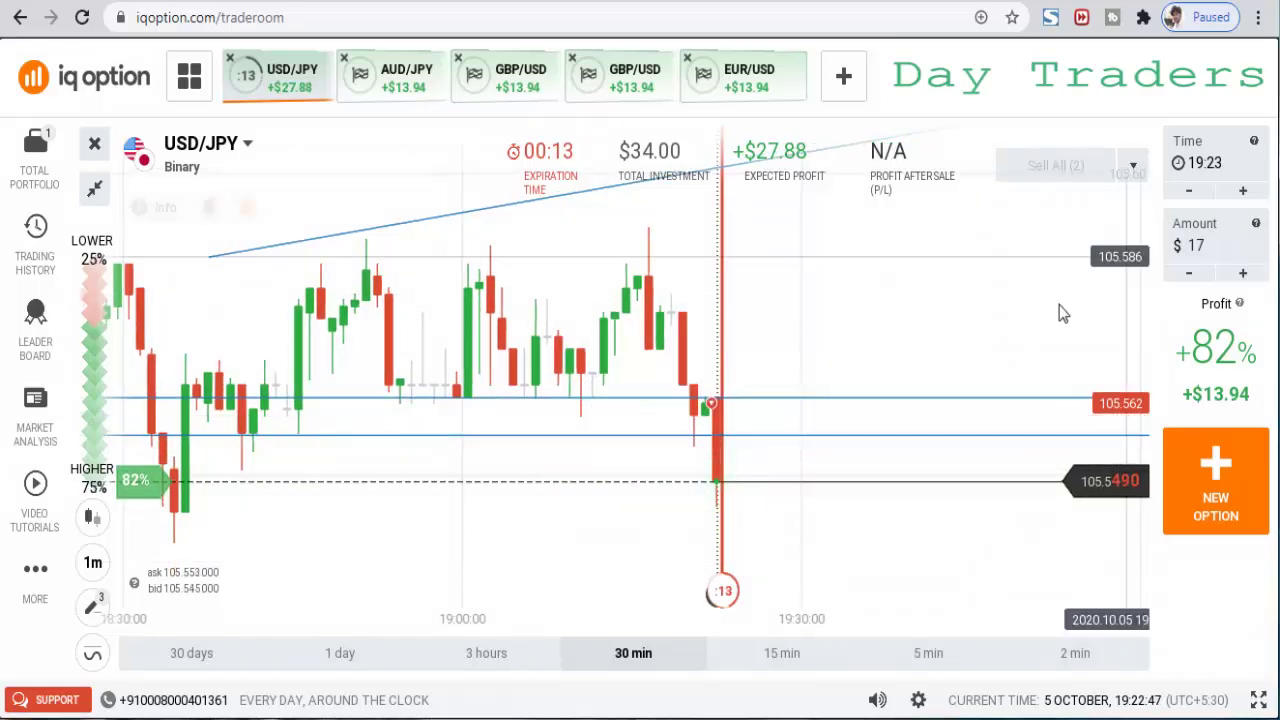
# Step: Follow the USD/JPY trades until they expire and return to the multi-chart layout with all five charts
pyautogui.scroll(-1, 1055, 302)
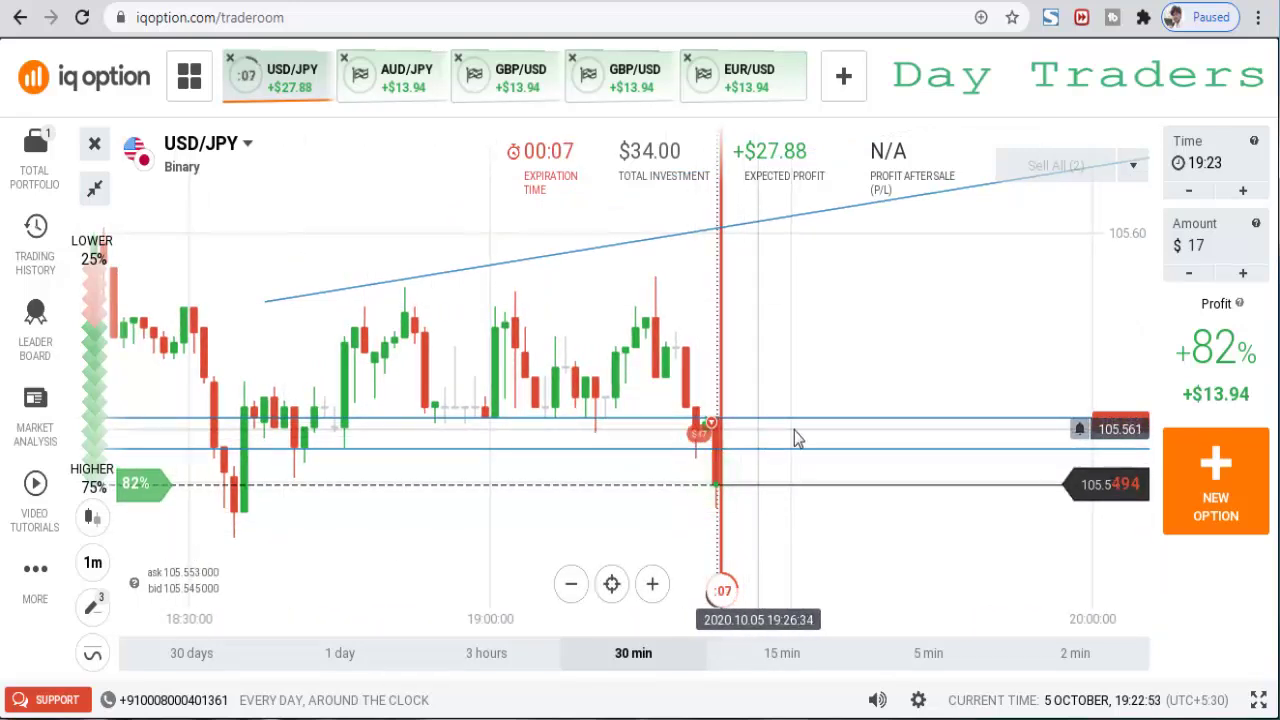
pyautogui.scroll(-1, 977, 408)
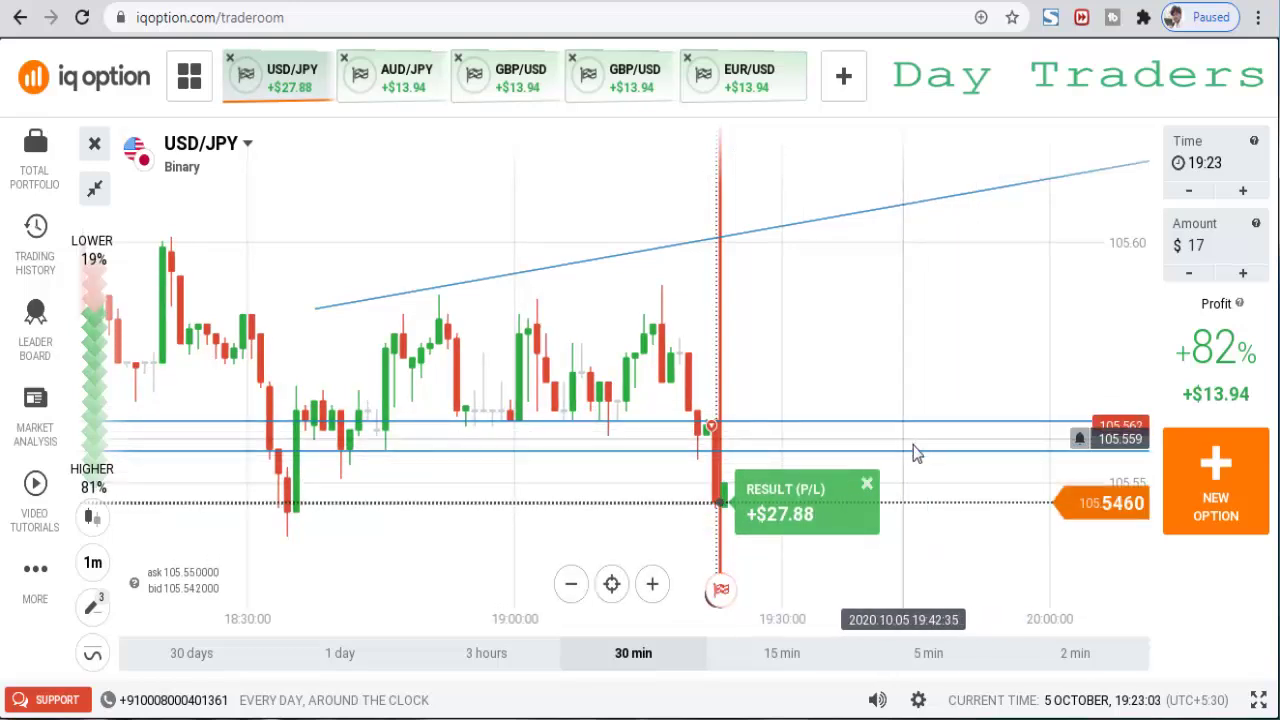
pyautogui.click(96, 200)
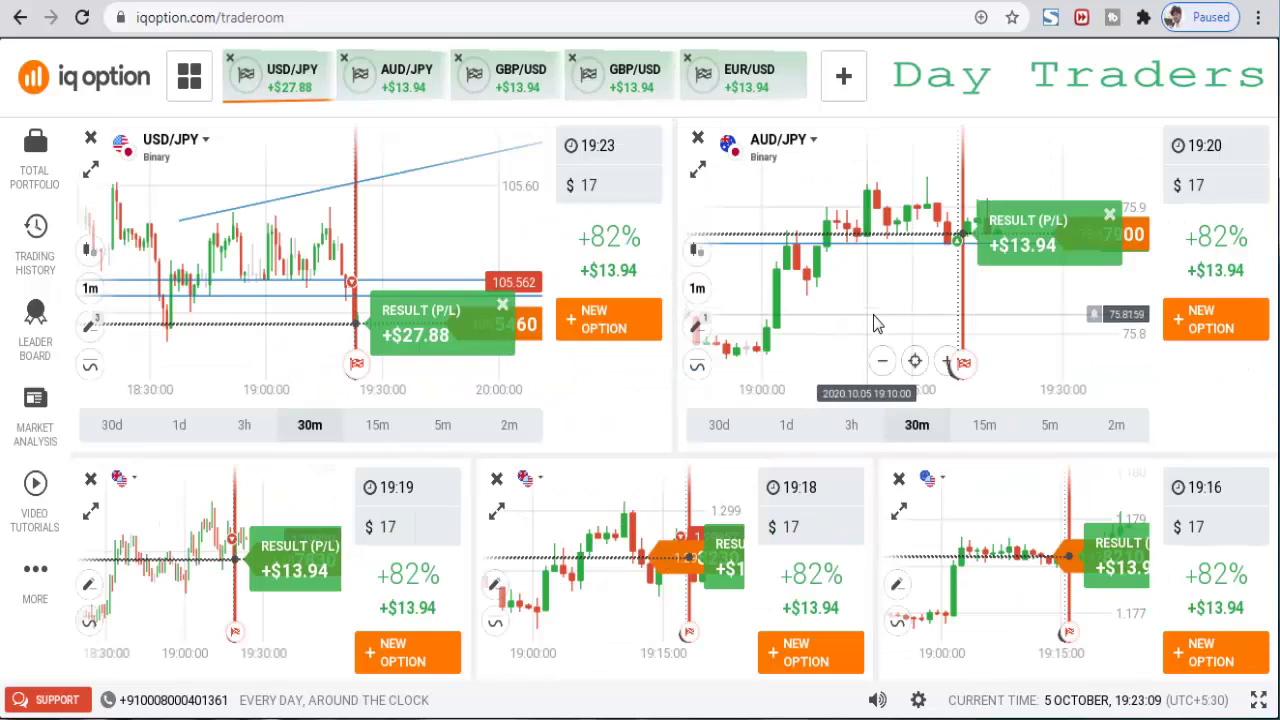